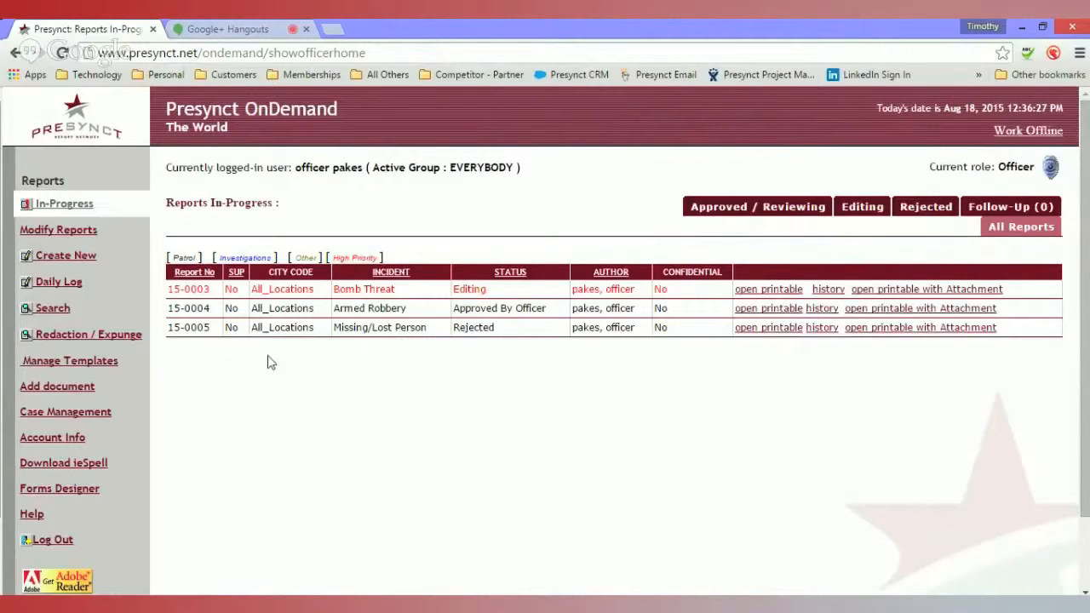
Step: Start a new report from a form and choose INCIDENT REPORT as the form
{"action": "left_click", "coordinate": [86, 266]}
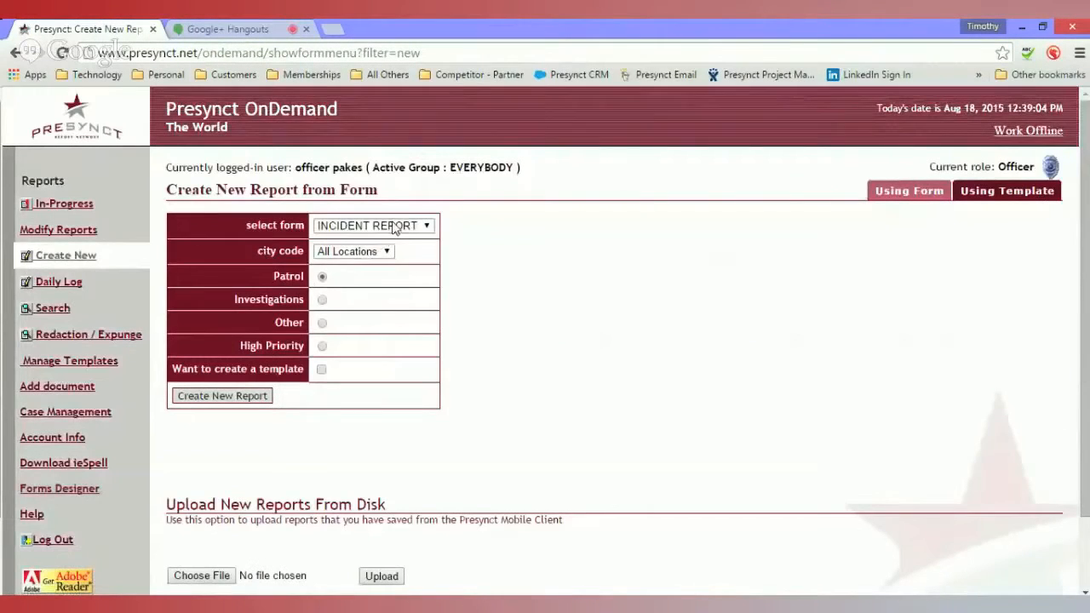
{"action": "left_click", "coordinate": [396, 227]}
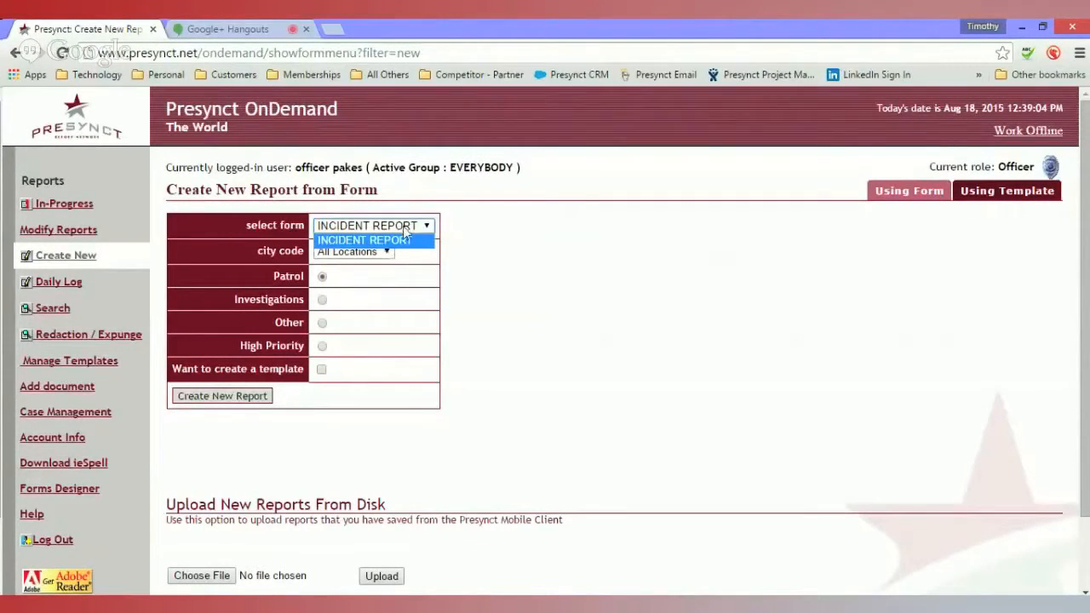
{"action": "left_click", "coordinate": [417, 240]}
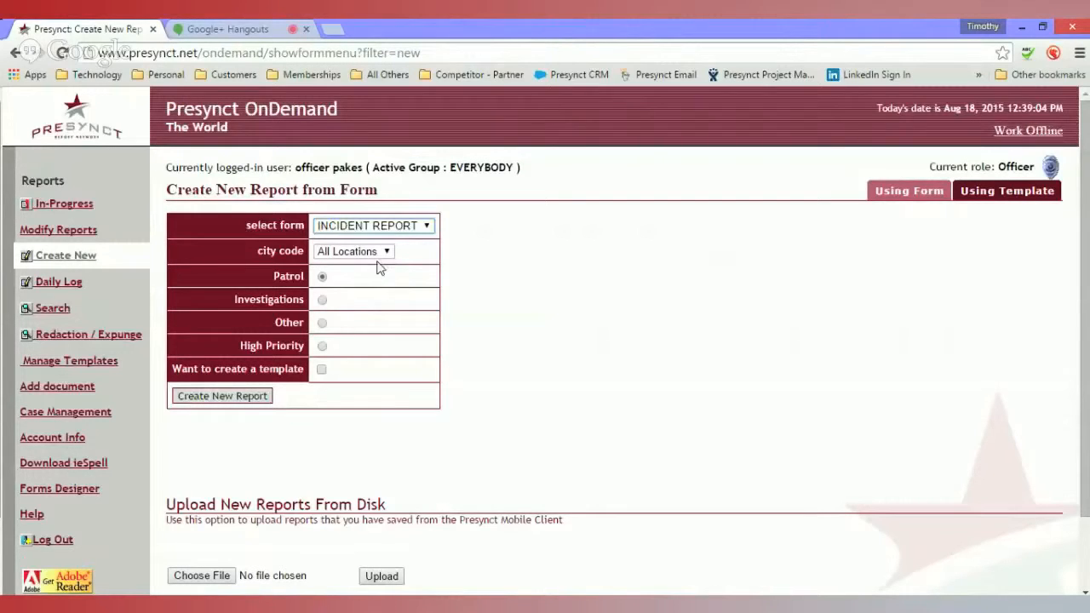
Step: Classify the new report as High Priority instead of Patrol, Investigations or Other
{"action": "double_click", "coordinate": [297, 272]}
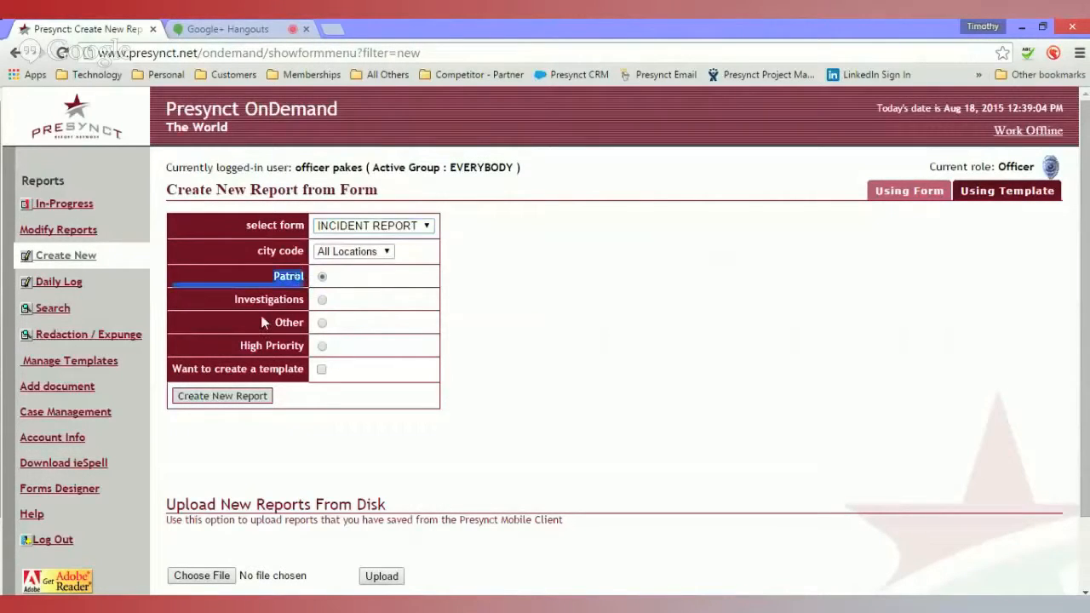
{"action": "left_click", "coordinate": [273, 298]}
{"action": "double_click", "coordinate": [271, 298]}
{"action": "double_click", "coordinate": [284, 322]}
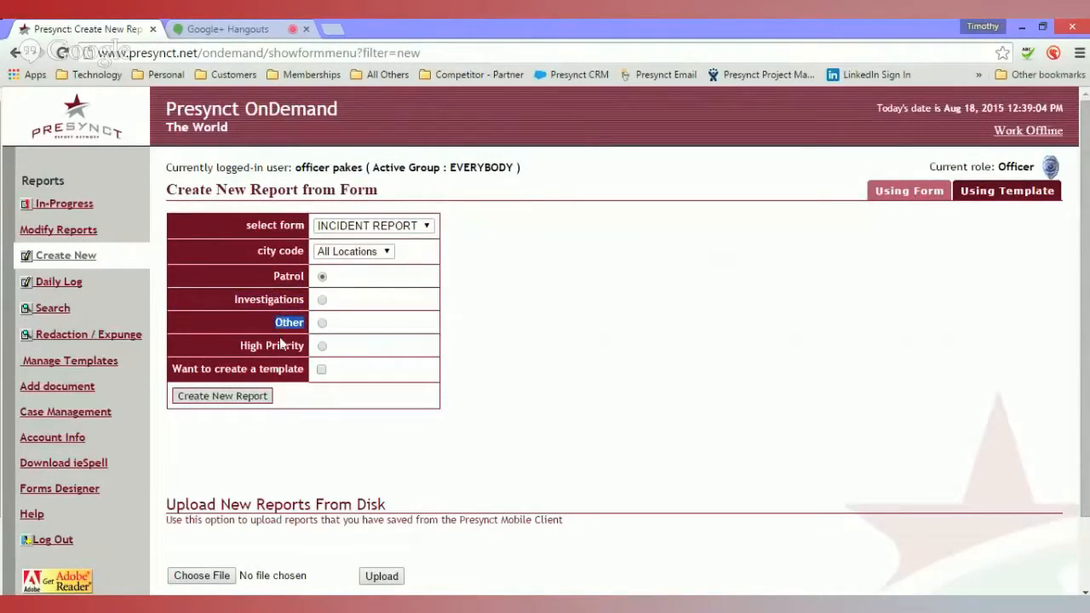
{"action": "double_click", "coordinate": [293, 344]}
{"action": "left_click", "coordinate": [323, 345]}
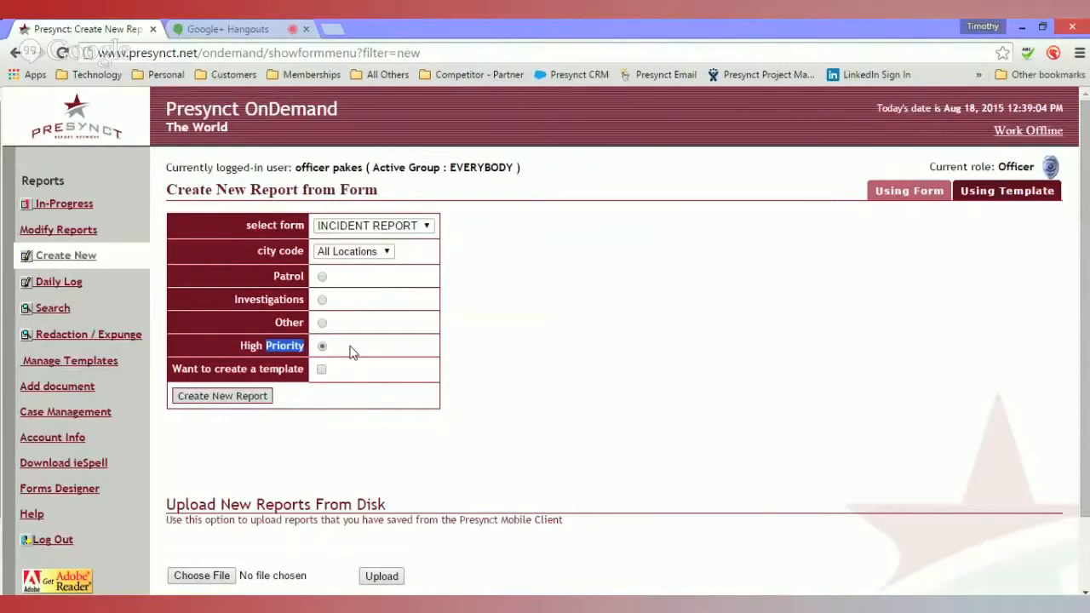
Step: Create the new report without making a template, and specify that it is not a supplement
{"action": "triple_click", "coordinate": [281, 366]}
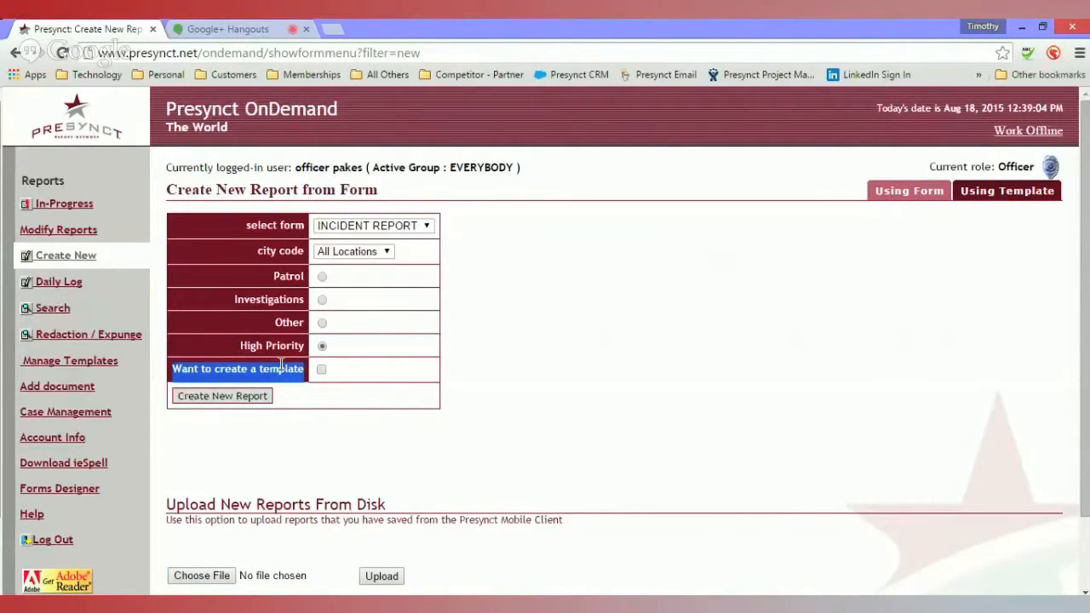
{"action": "left_click", "coordinate": [410, 281]}
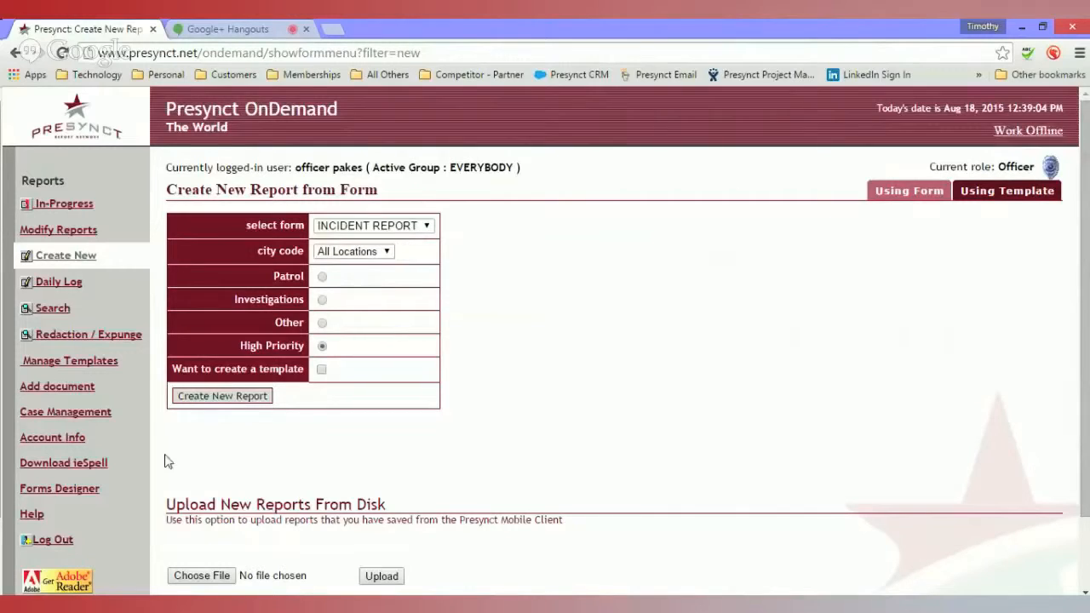
{"action": "left_click", "coordinate": [262, 398]}
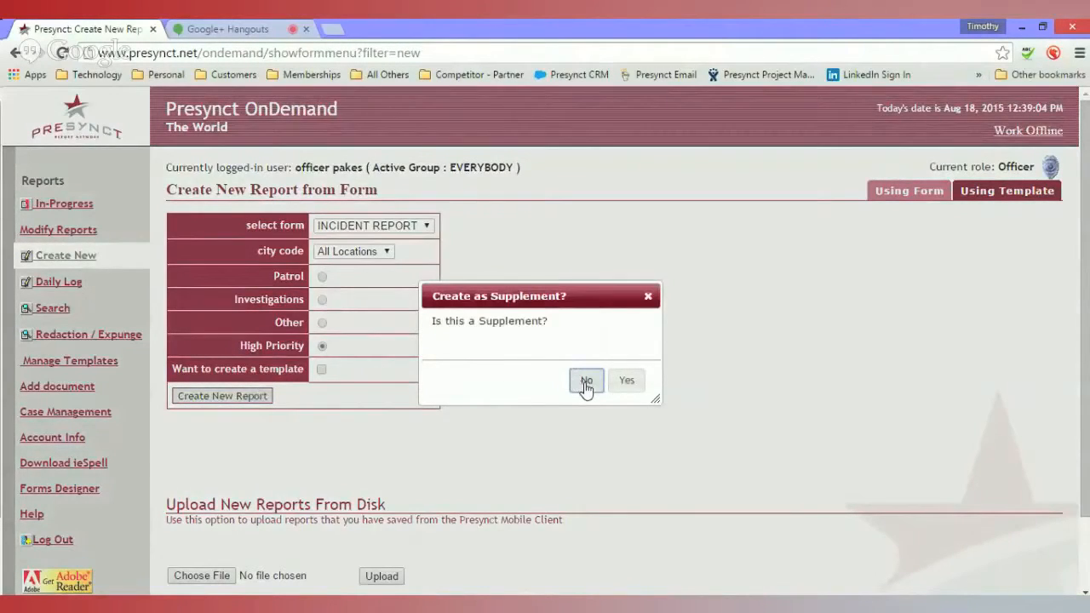
{"action": "left_click", "coordinate": [586, 382]}
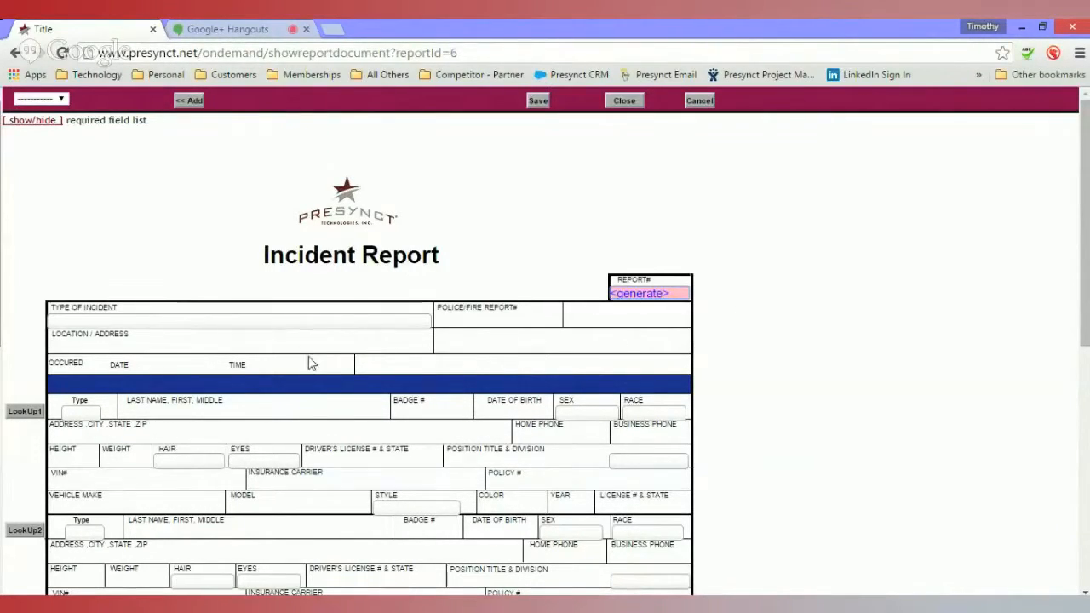
Step: Set the type of incident to Theft in the incident report
{"action": "left_click", "coordinate": [311, 325]}
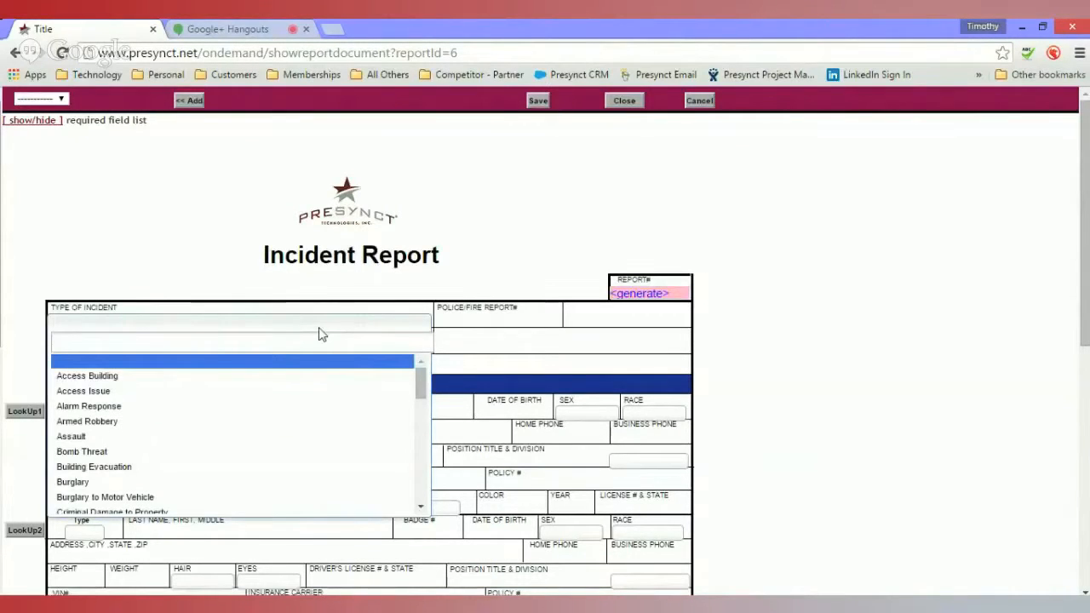
{"action": "scroll", "coordinate": [322, 334], "scroll_direction": "down", "scroll_amount": 6}
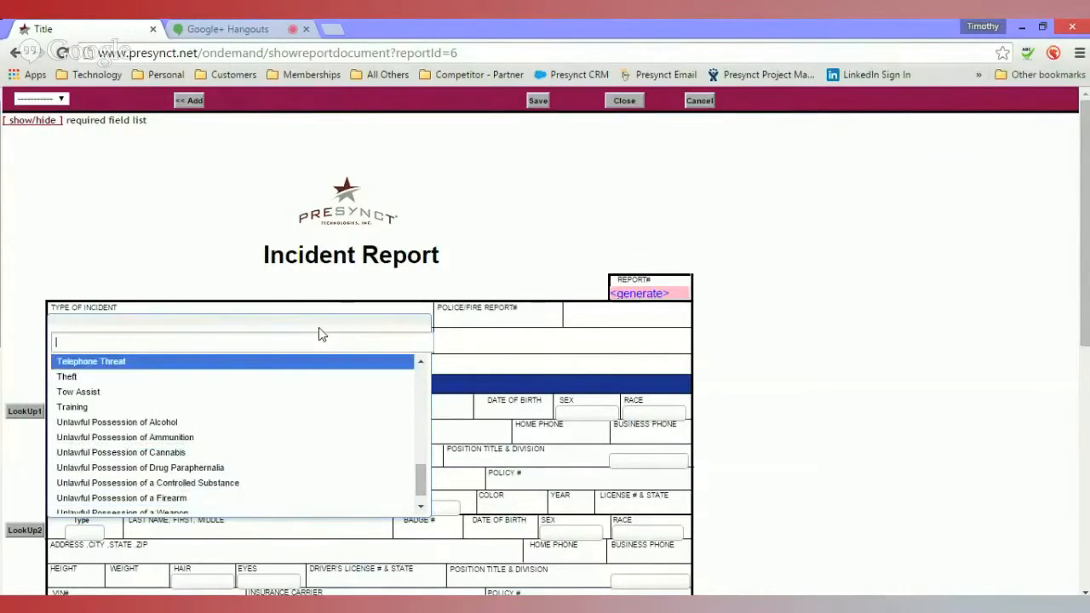
{"action": "type", "text": "th"}
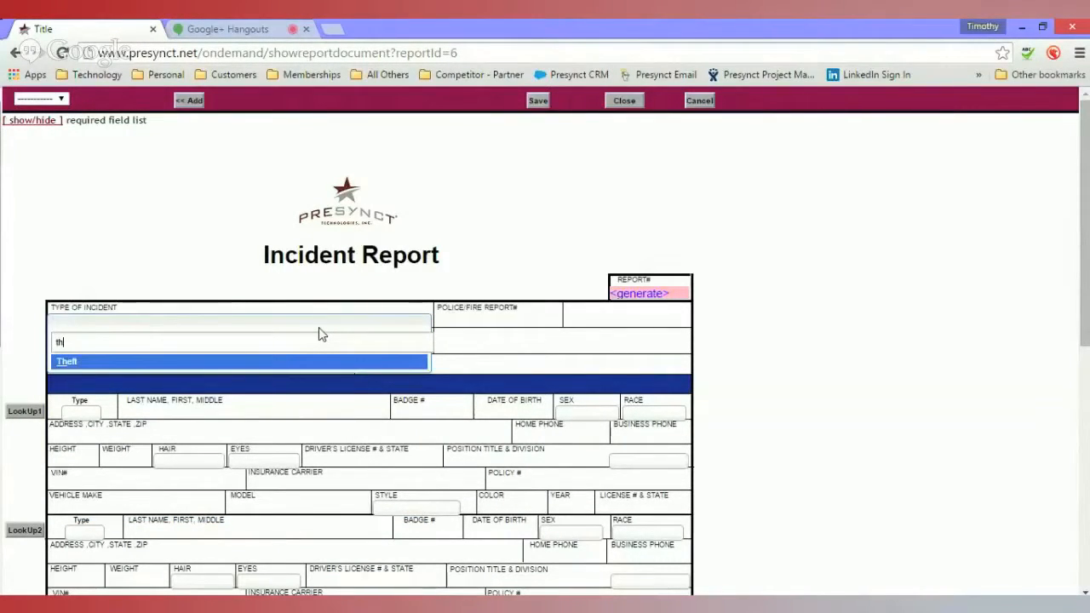
{"action": "key", "text": "Return"}
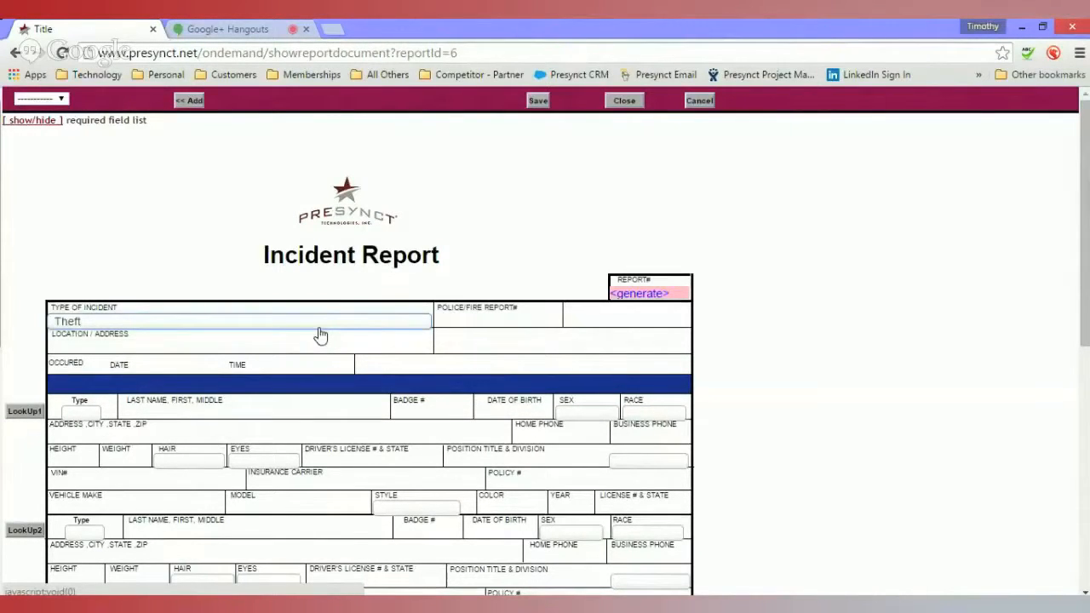
Step: Fill in the incident's location with its street address, writing the street name in capital letters and leaving the police/fire report number blank
{"action": "key", "text": "Tab"}
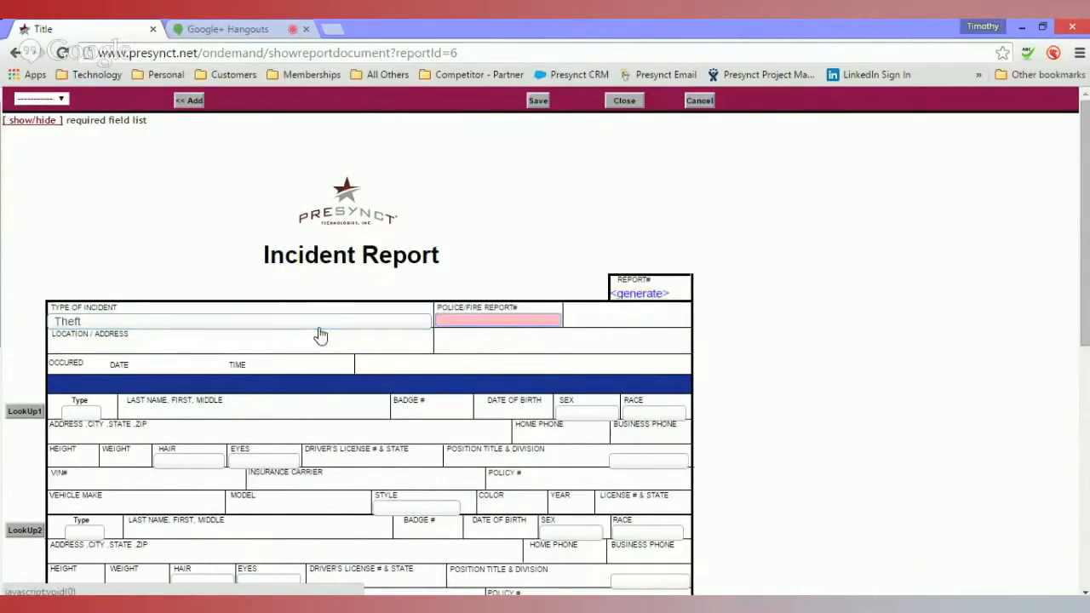
{"action": "key", "text": "Tab"}
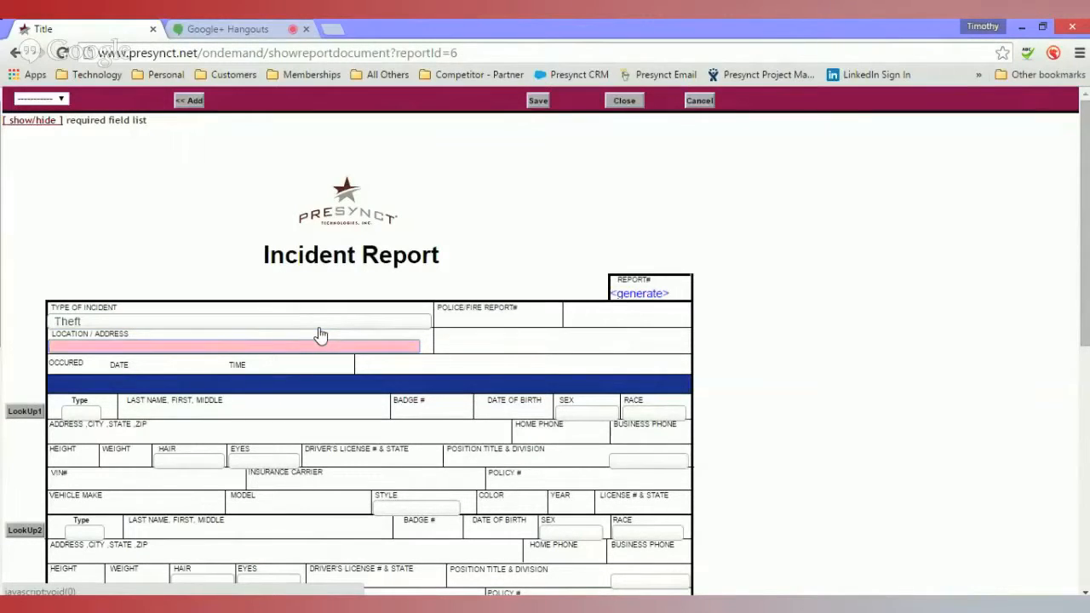
{"action": "key", "text": "shift+Tab"}
{"action": "key", "text": "Tab"}
{"action": "type", "text": "1"}
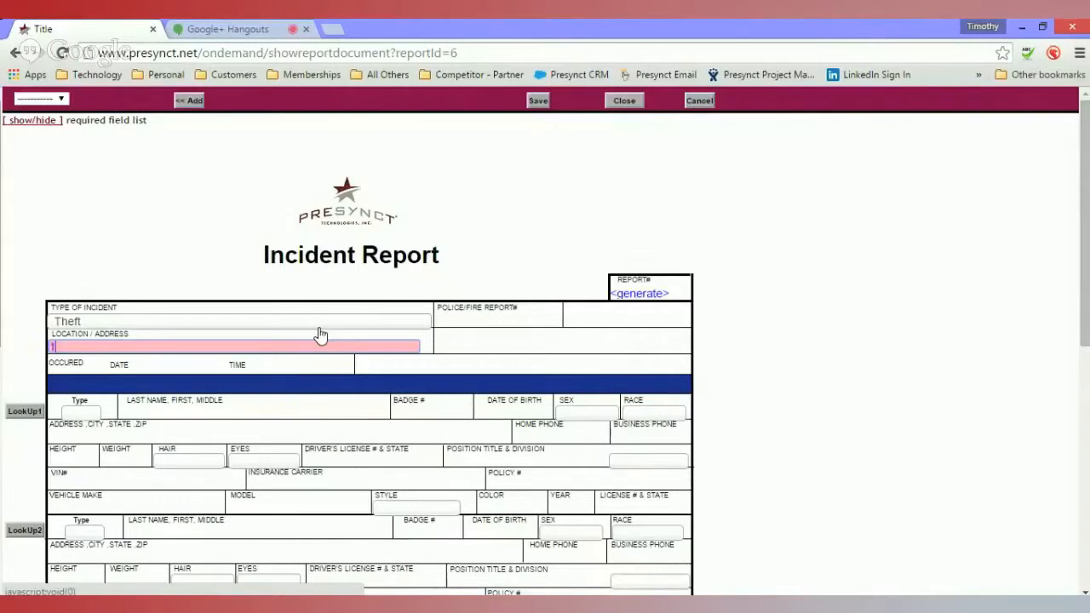
{"action": "type", "text": "32 main street"}
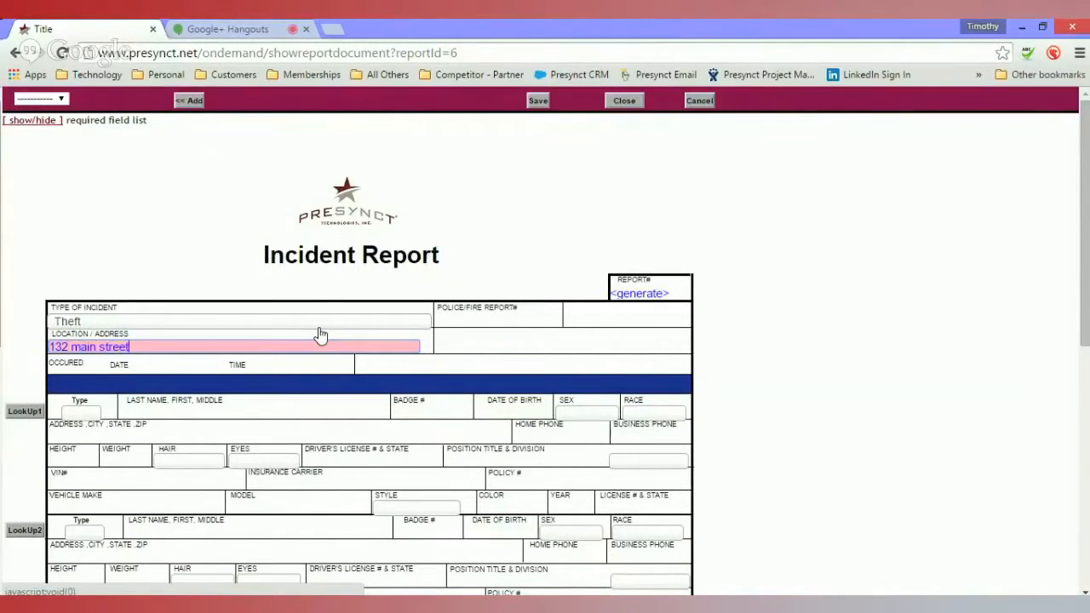
{"action": "key", "text": "BackSpace"}
{"action": "key", "text": "BackSpace"}
{"action": "key", "text": "BackSpace"}
{"action": "key", "text": "BackSpace"}
{"action": "key", "text": "BackSpace"}
{"action": "key", "text": "BackSpace"}
{"action": "key", "text": "BackSpace"}
{"action": "key", "text": "BackSpace"}
{"action": "key", "text": "BackSpace"}
{"action": "key", "text": "BackSpace"}
{"action": "key", "text": "BackSpace"}
{"action": "type", "text": "MAIN STREET"}
{"action": "key", "text": "Tab"}
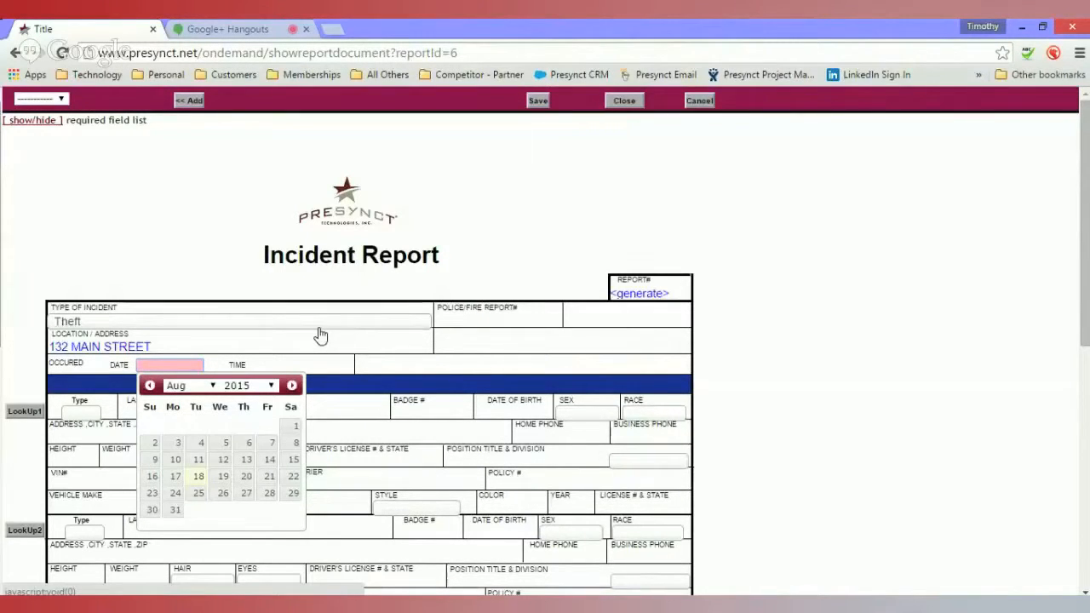
Step: Set the occurrence date to 08/18/2015 and the occurrence time to 1424
{"action": "type", "text": "08"}
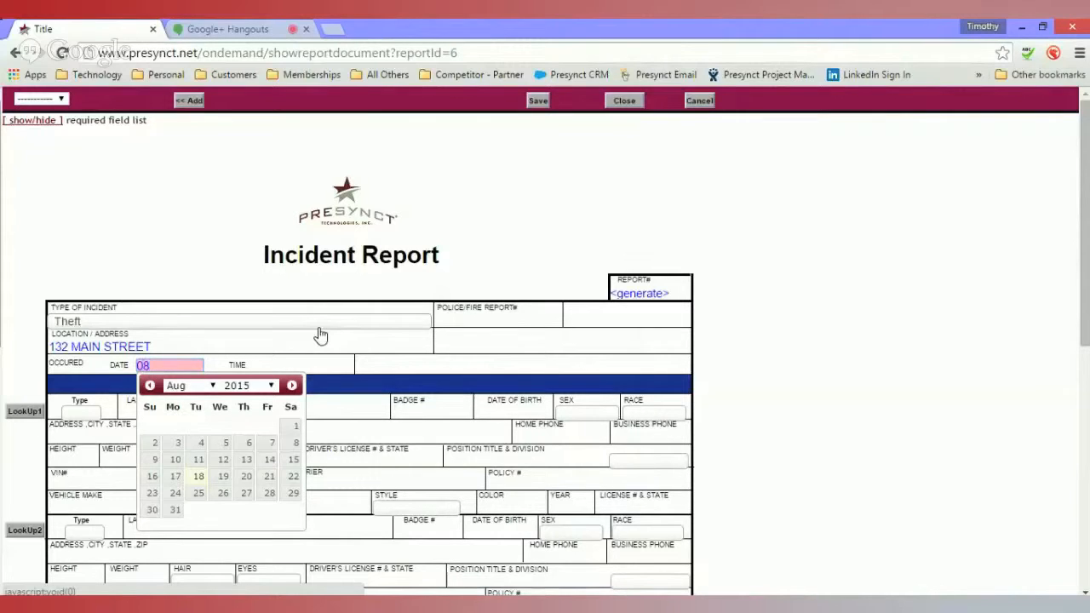
{"action": "type", "text": "1814"}
{"action": "key", "text": "BackSpace"}
{"action": "type", "text": "5"}
{"action": "key", "text": "Tab"}
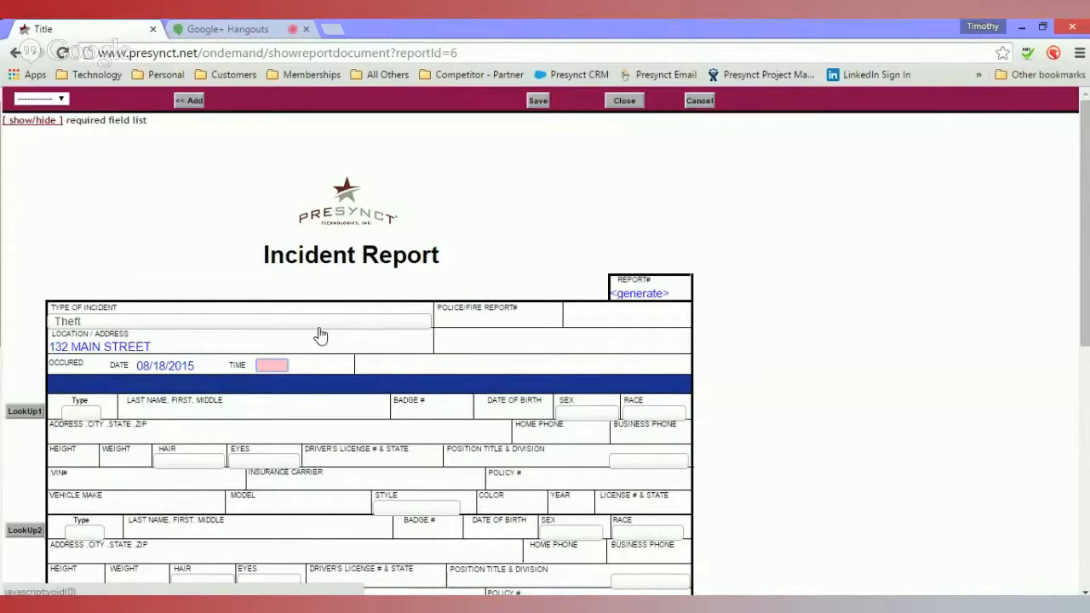
{"action": "type", "text": "1424"}
{"action": "key", "text": "Tab"}
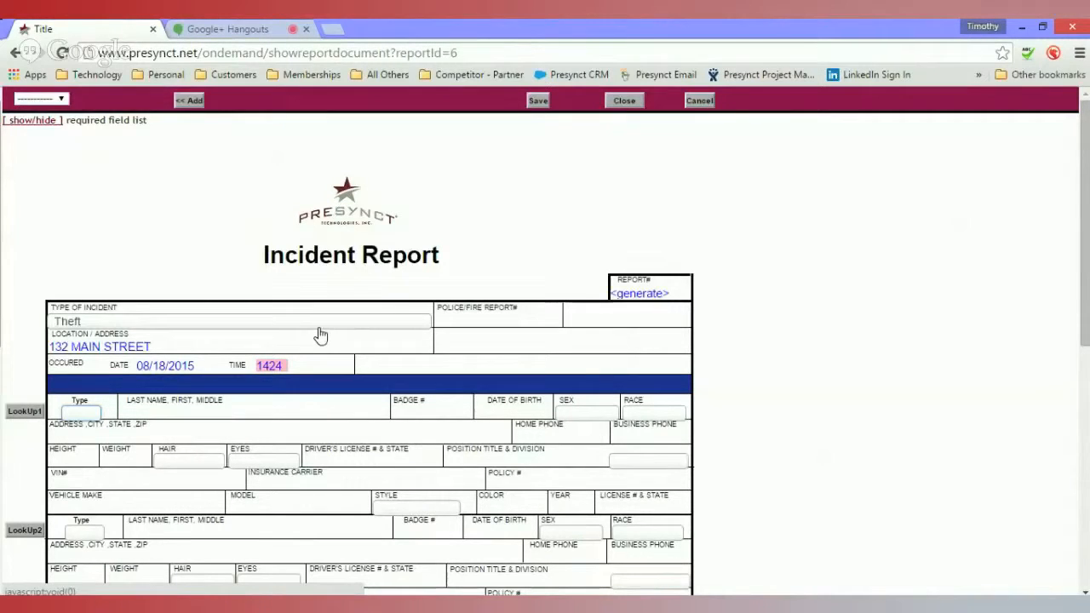
Step: Set the first person's type to Victim and enter the victim's last name in capital letters
{"action": "type", "text": "Vi"}
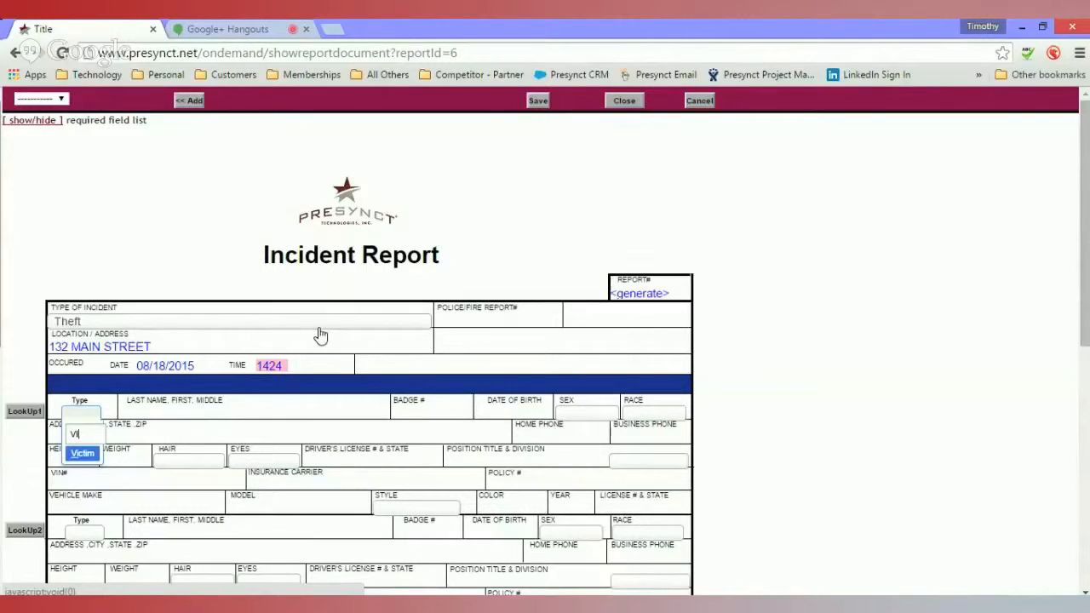
{"action": "key", "text": "Tab"}
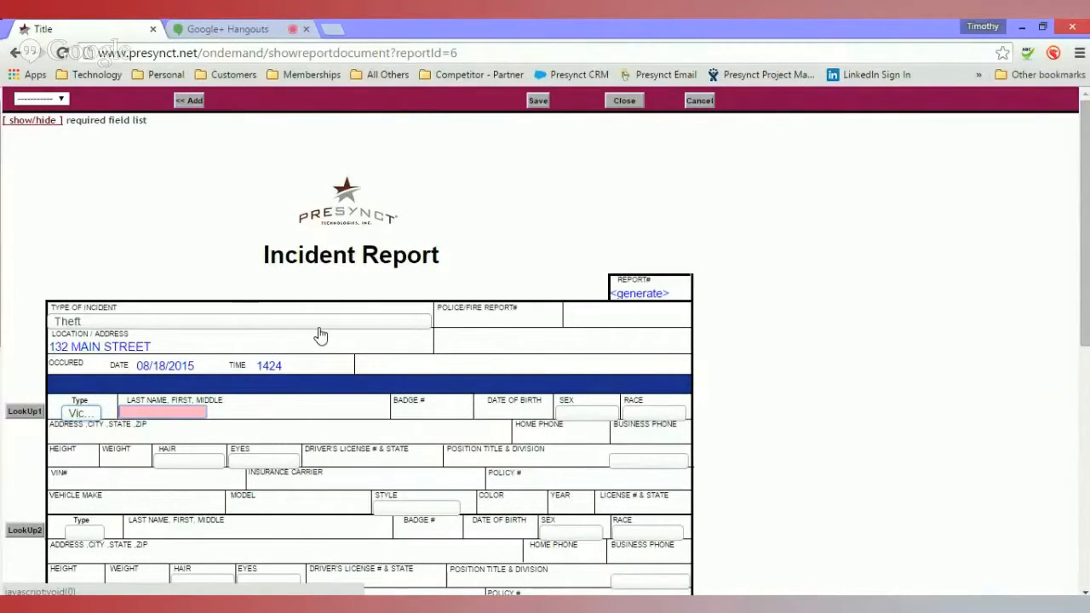
{"action": "type", "text": "PAKES"}
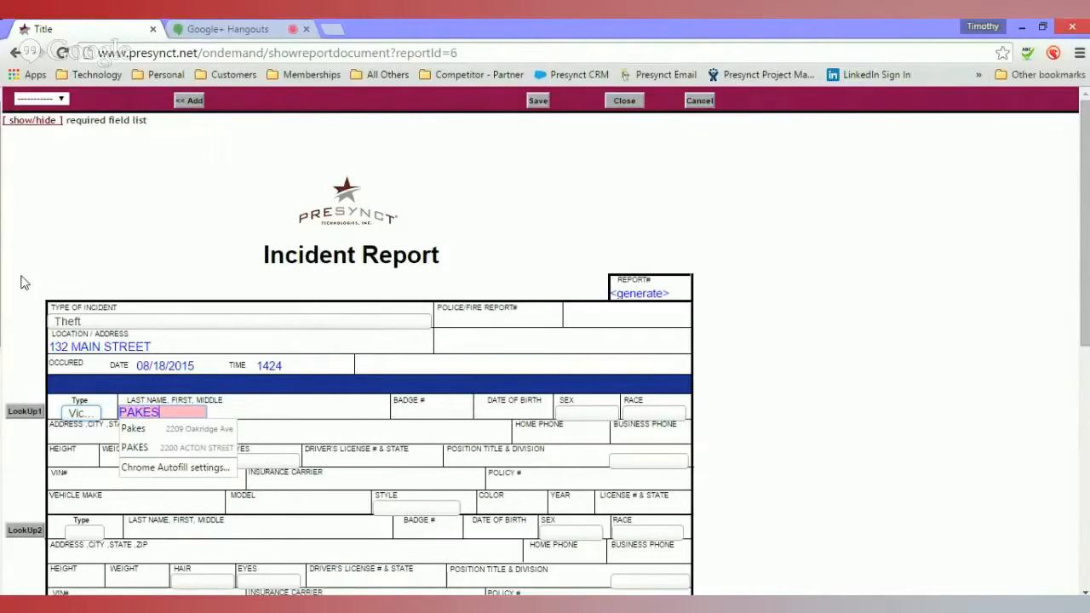
{"action": "left_click", "coordinate": [38, 375]}
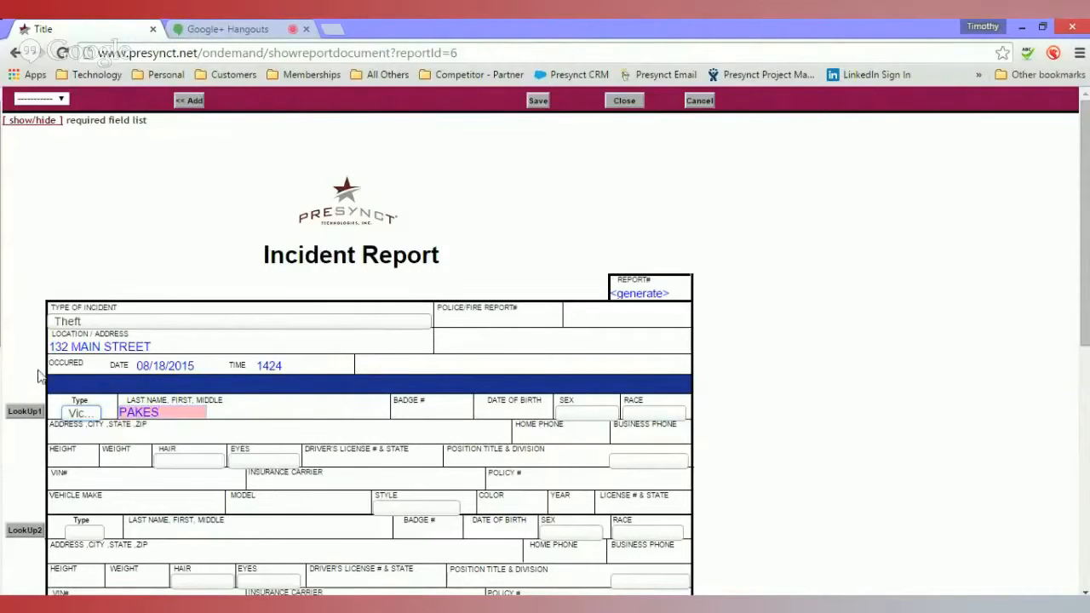
Step: Look up the victim's last name and fill in the first person's details from the matching record
{"action": "left_click", "coordinate": [26, 412]}
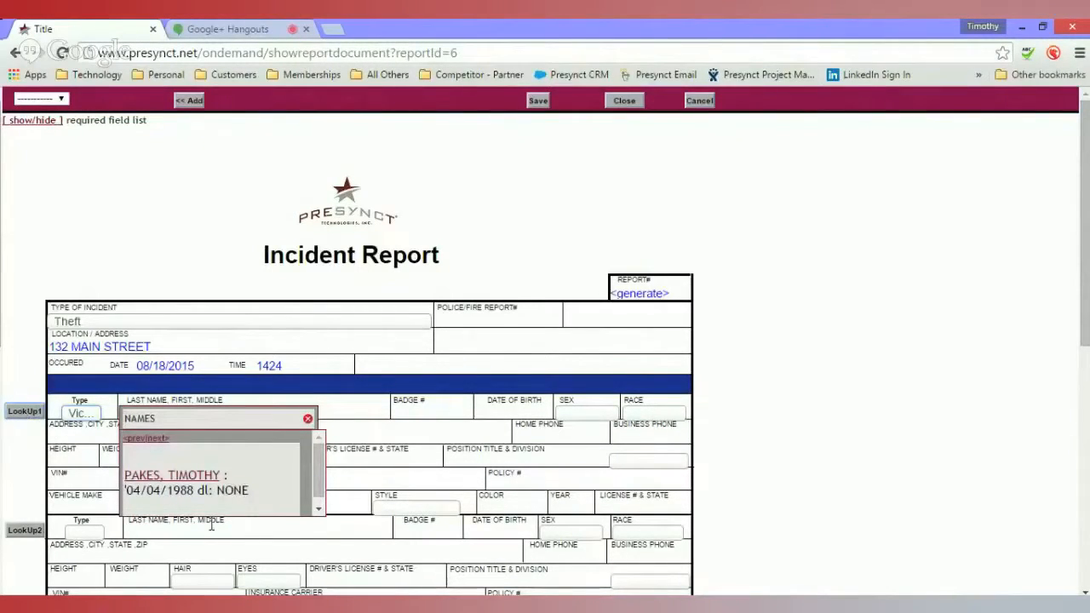
{"action": "left_click", "coordinate": [193, 483]}
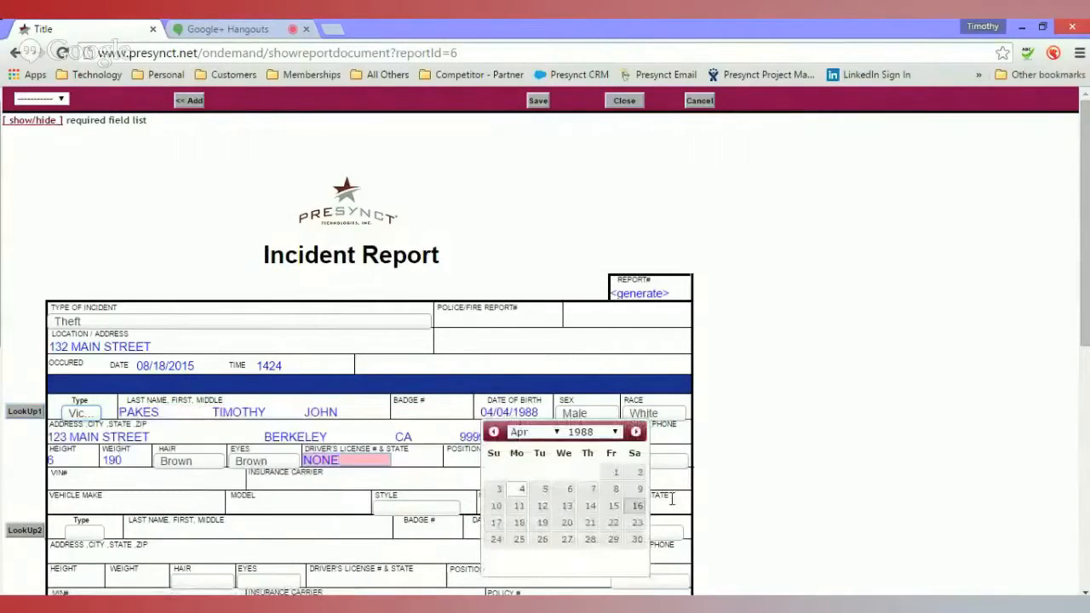
{"action": "left_click", "coordinate": [745, 487]}
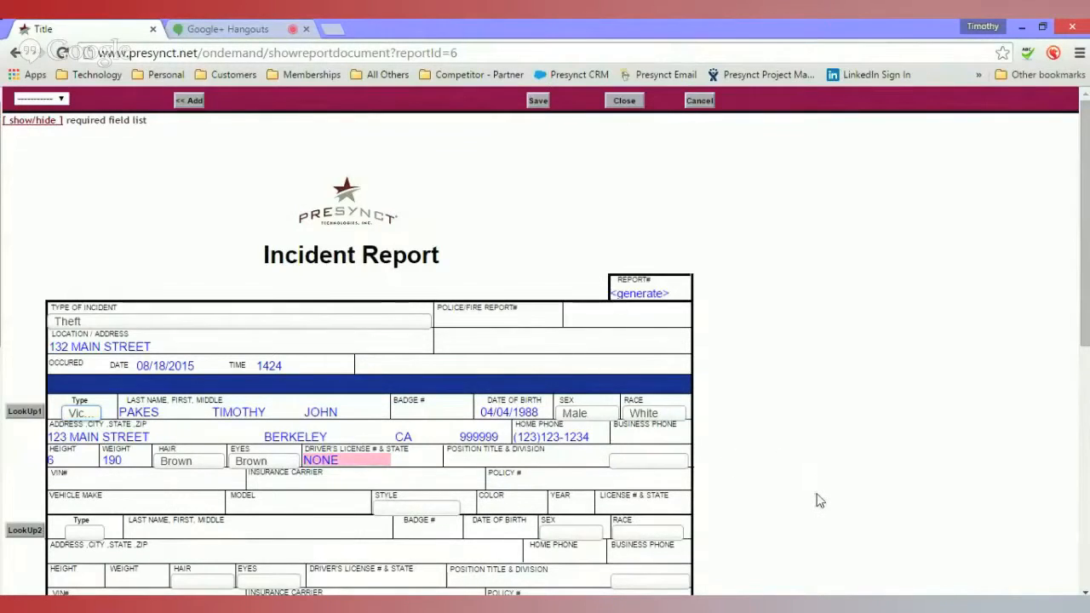
Step: Set the second person's type to Suspect and enter UNKOWN as the last name
{"action": "scroll", "coordinate": [90, 378], "scroll_direction": "down", "scroll_amount": 2}
{"action": "left_click", "coordinate": [90, 376]}
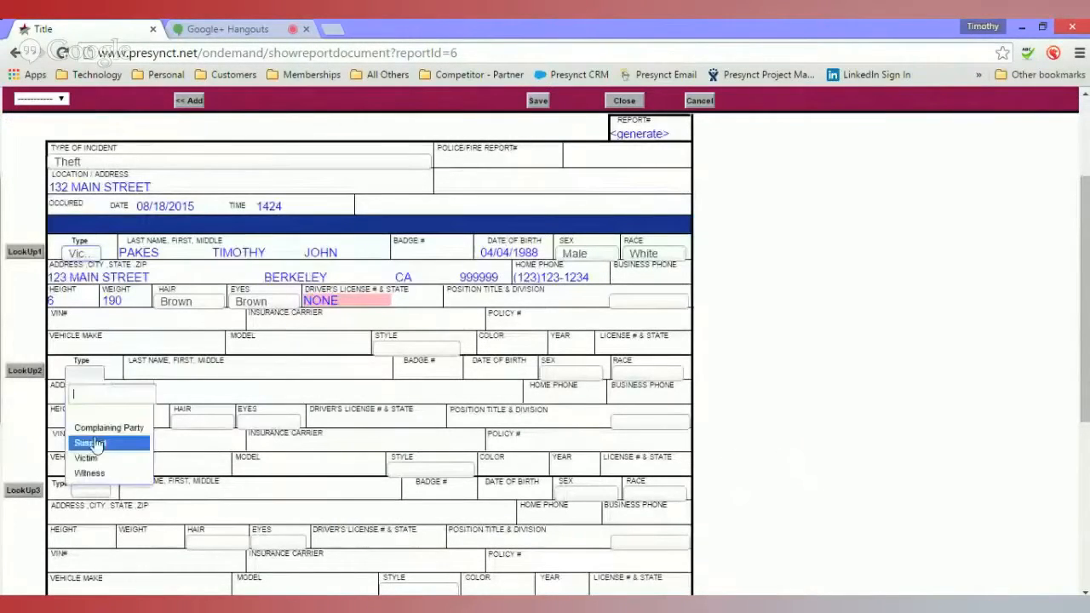
{"action": "left_click", "coordinate": [99, 441]}
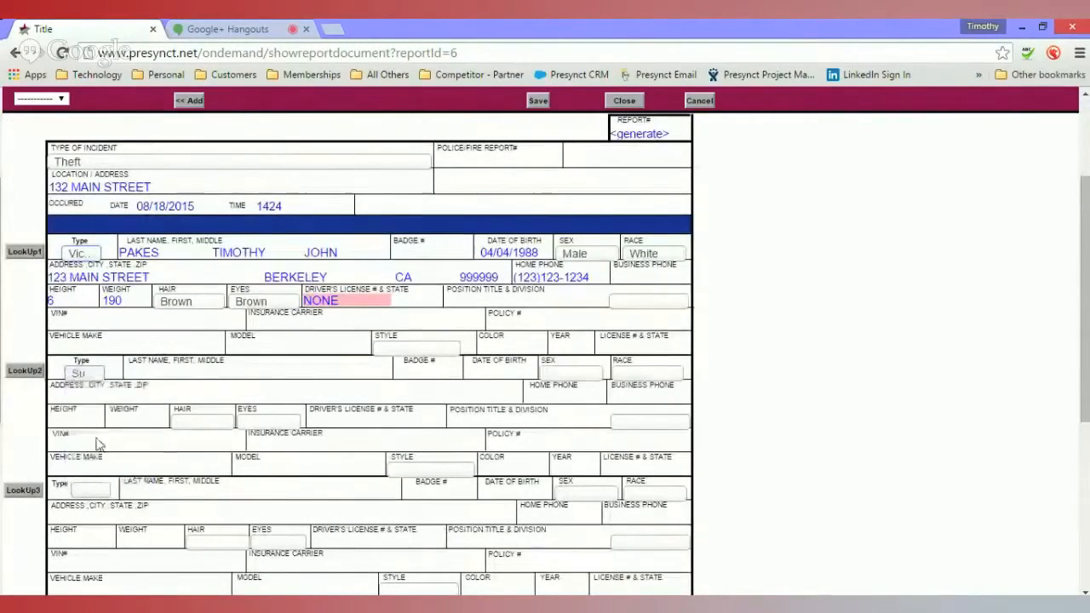
{"action": "left_click", "coordinate": [173, 371]}
{"action": "type", "text": "u"}
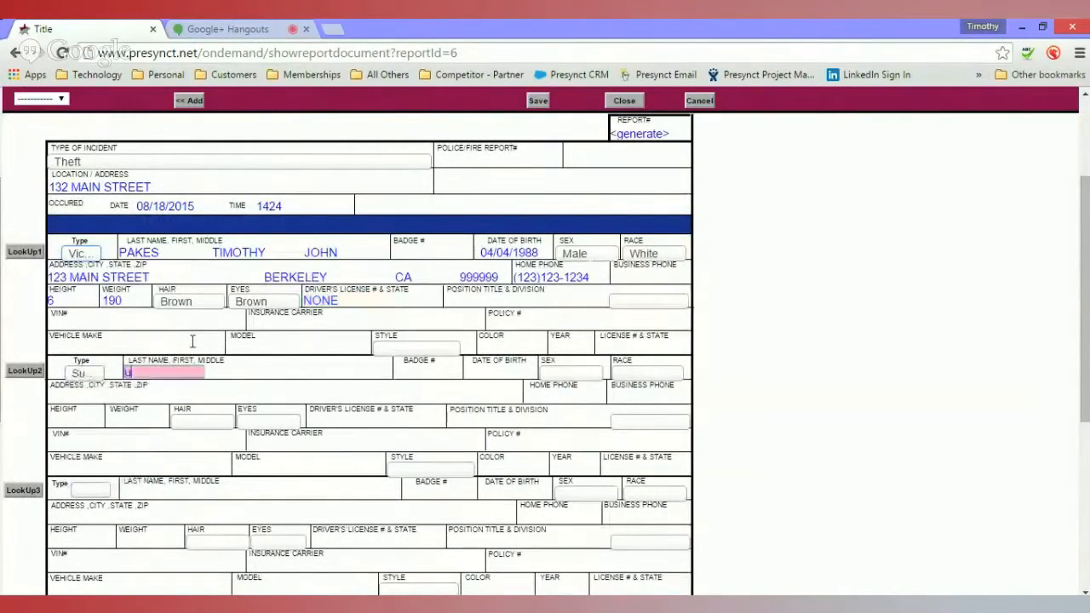
{"action": "type", "text": "NKOWN"}
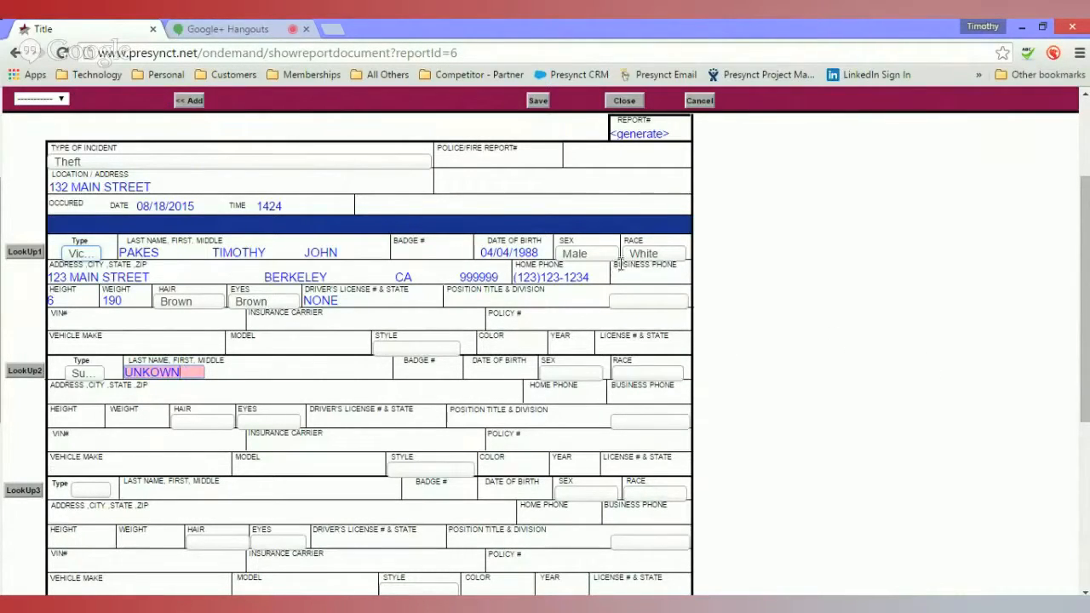
Step: Enter "SYNOPSIS SECTION........" in the large narrative box above the weather conditions
{"action": "scroll", "coordinate": [627, 260], "scroll_direction": "down", "scroll_amount": 4}
{"action": "left_click", "coordinate": [524, 375]}
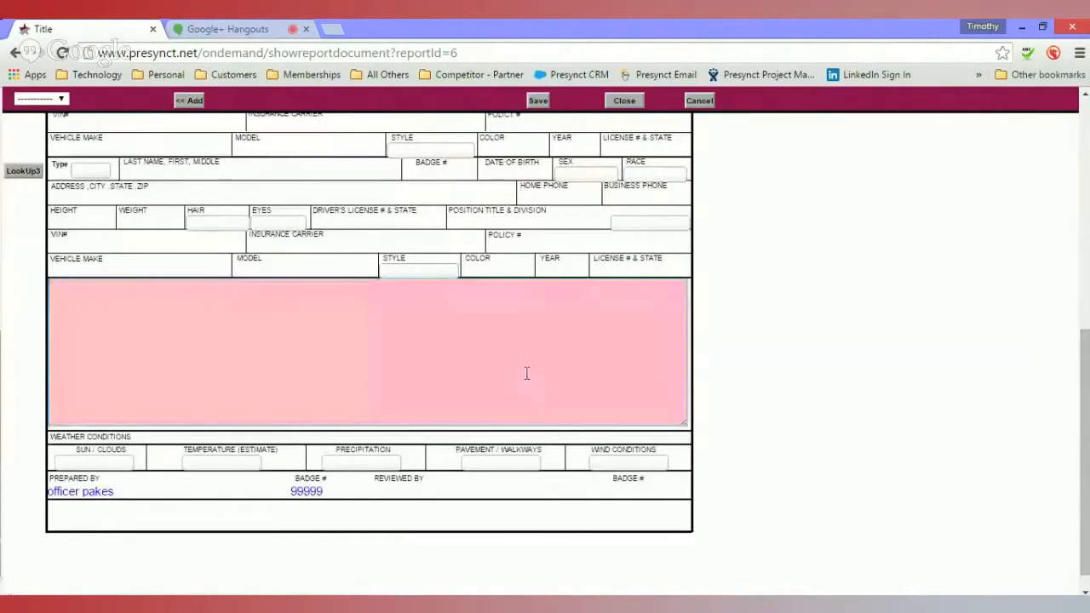
{"action": "type", "text": "SYNOP S"}
{"action": "key", "text": "BackSpace"}
{"action": "key", "text": "BackSpace"}
{"action": "type", "text": "SIS"}
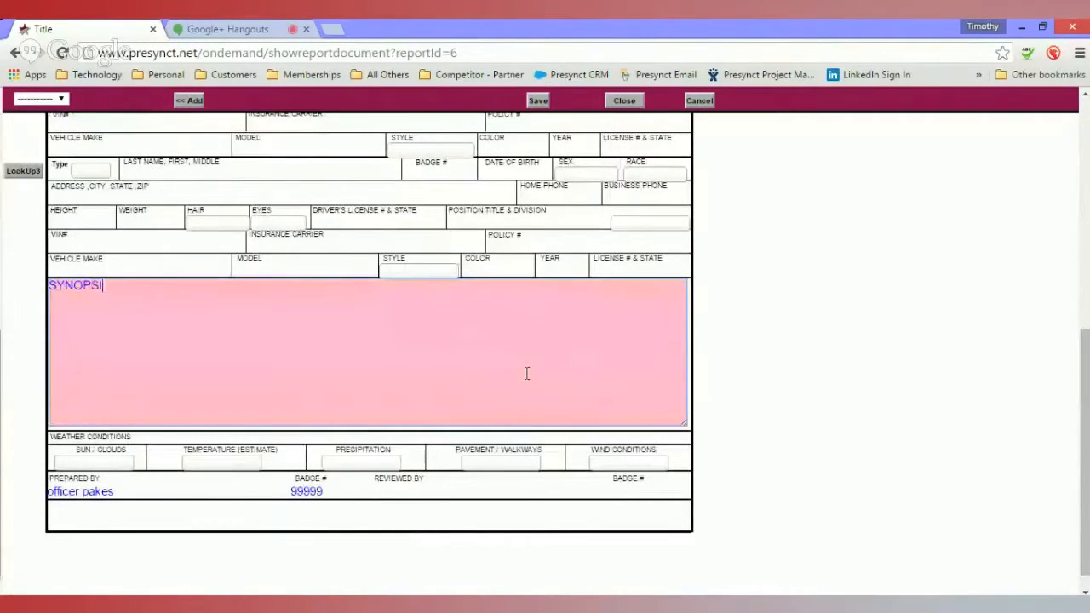
{"action": "key", "text": "BackSpace"}
{"action": "key", "text": "BackSpace"}
{"action": "key", "text": "BackSpace"}
{"action": "key", "text": "BackSpace"}
{"action": "type", "text": "SIS SE"}
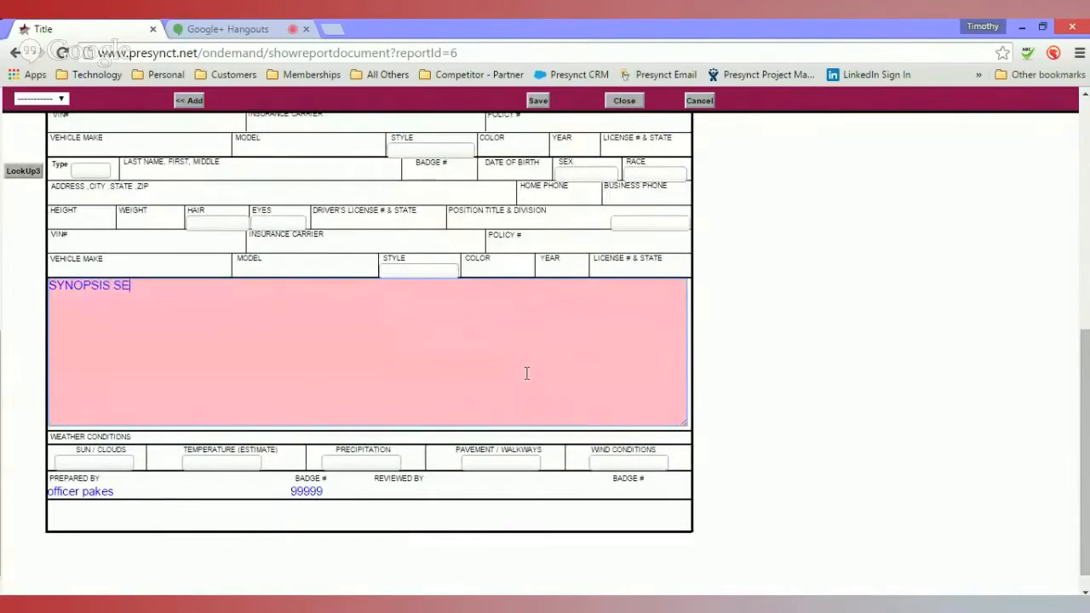
{"action": "type", "text": "CTION......."}
Step: Save the incident report, close the document and check the report's status in its summary
{"action": "left_click", "coordinate": [62, 99]}
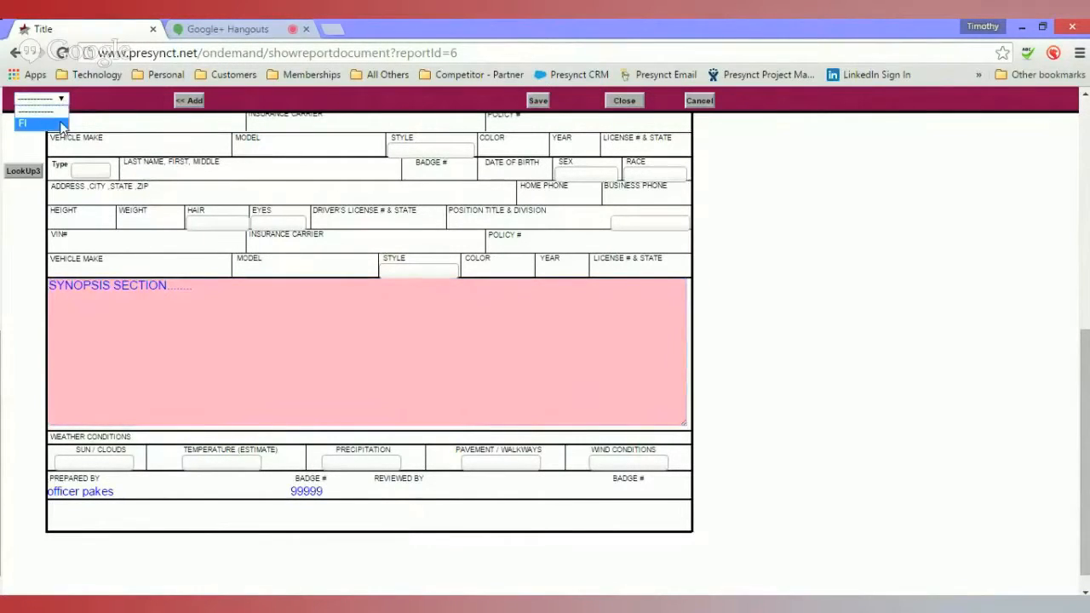
{"action": "left_click", "coordinate": [76, 101]}
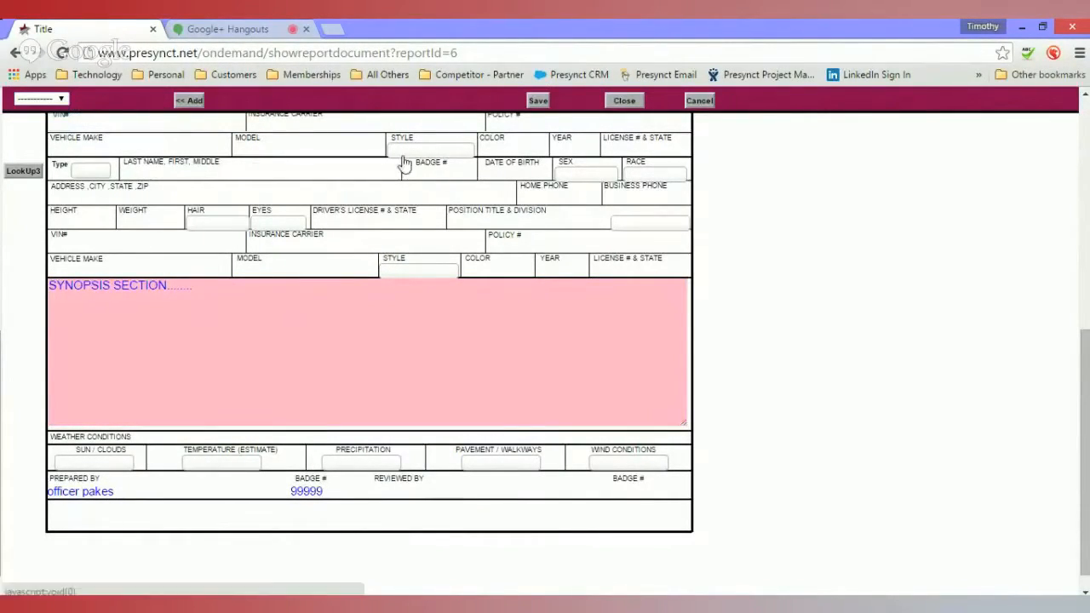
{"action": "scroll", "coordinate": [656, 230], "scroll_direction": "up", "scroll_amount": 6}
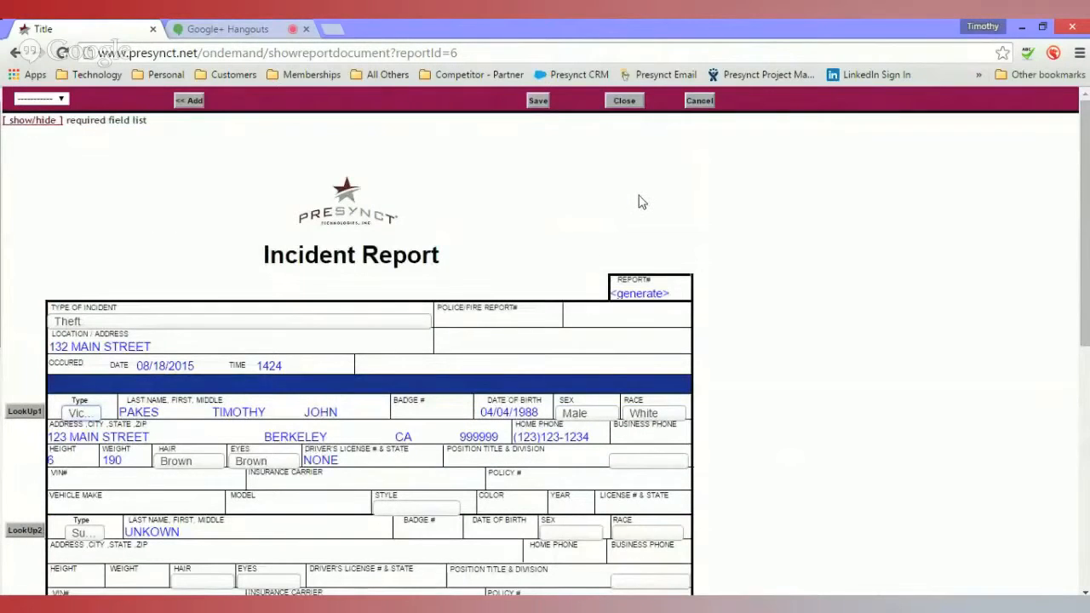
{"action": "left_click", "coordinate": [538, 101]}
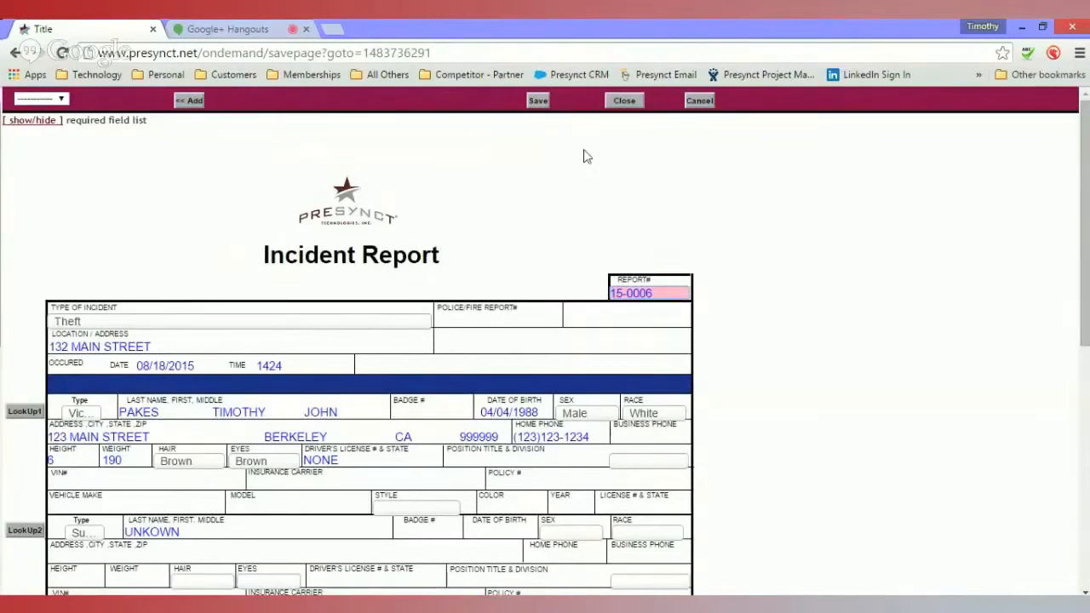
{"action": "left_click", "coordinate": [620, 102]}
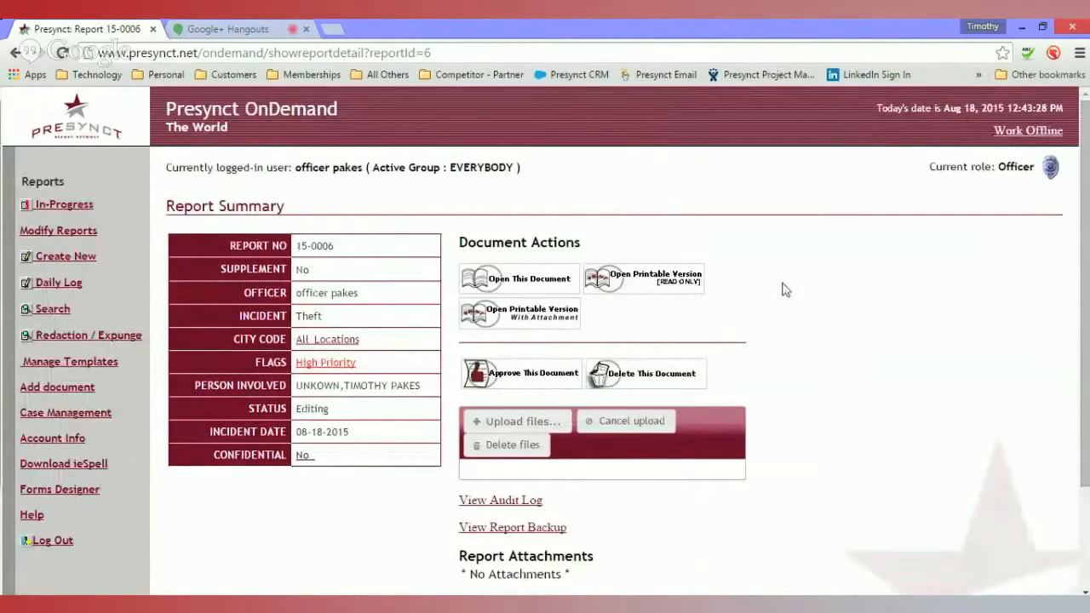
{"action": "left_click_drag", "start_coordinate": [295, 410], "coordinate": [337, 414]}
{"action": "left_click", "coordinate": [336, 415]}
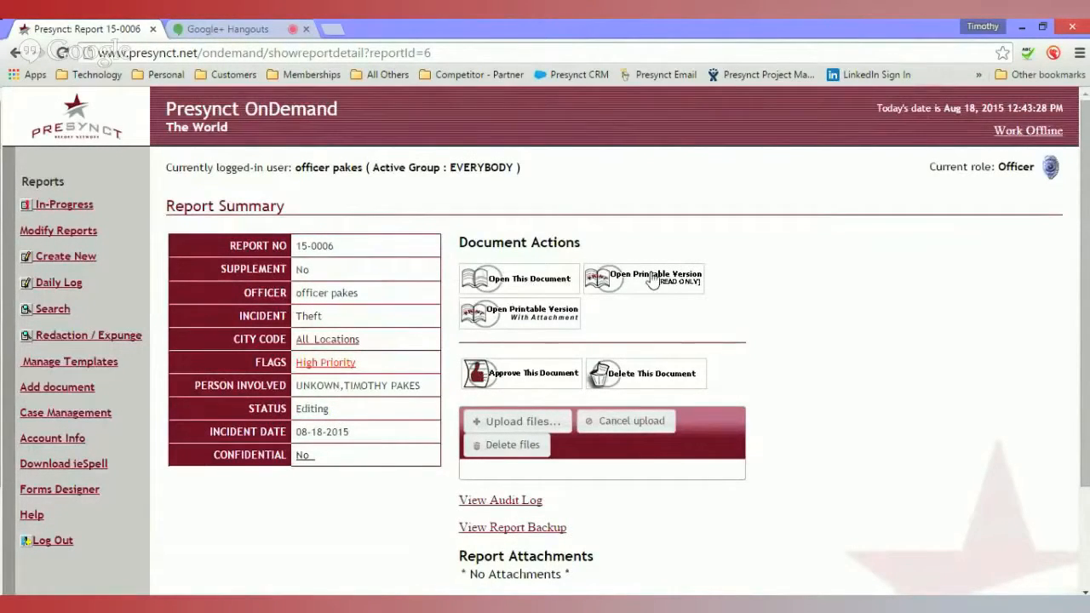
Step: Reopen the report document, examine its entries and required field list, and return to the report summary
{"action": "left_click", "coordinate": [548, 286]}
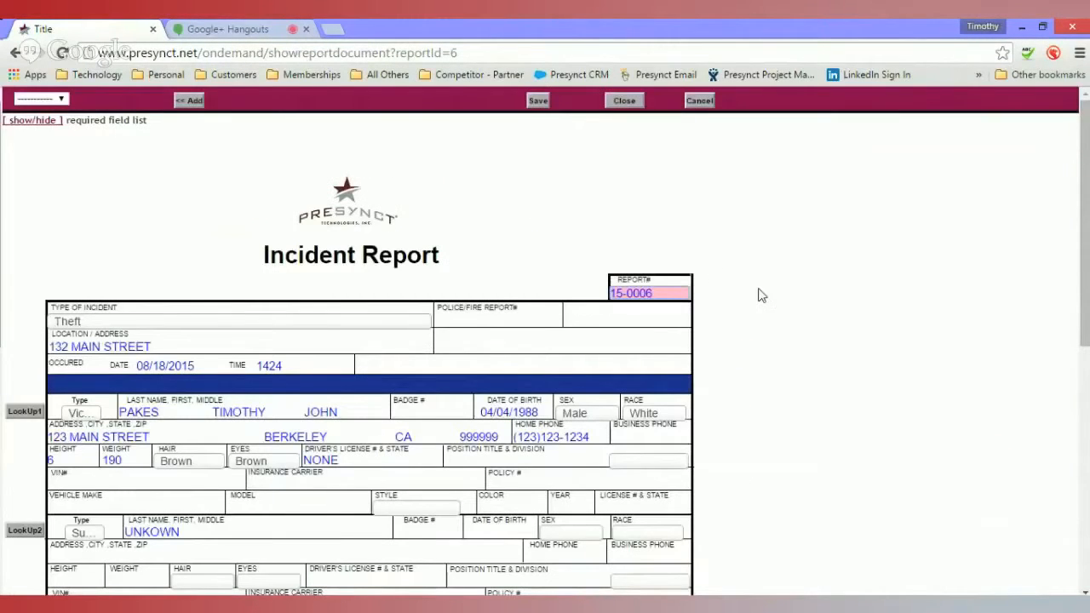
{"action": "scroll", "coordinate": [783, 309], "scroll_direction": "down", "scroll_amount": 2}
{"action": "scroll", "coordinate": [779, 303], "scroll_direction": "up", "scroll_amount": 2}
{"action": "scroll", "coordinate": [852, 324], "scroll_direction": "down", "scroll_amount": 5}
{"action": "scroll", "coordinate": [878, 346], "scroll_direction": "up", "scroll_amount": 5}
{"action": "left_click", "coordinate": [37, 121]}
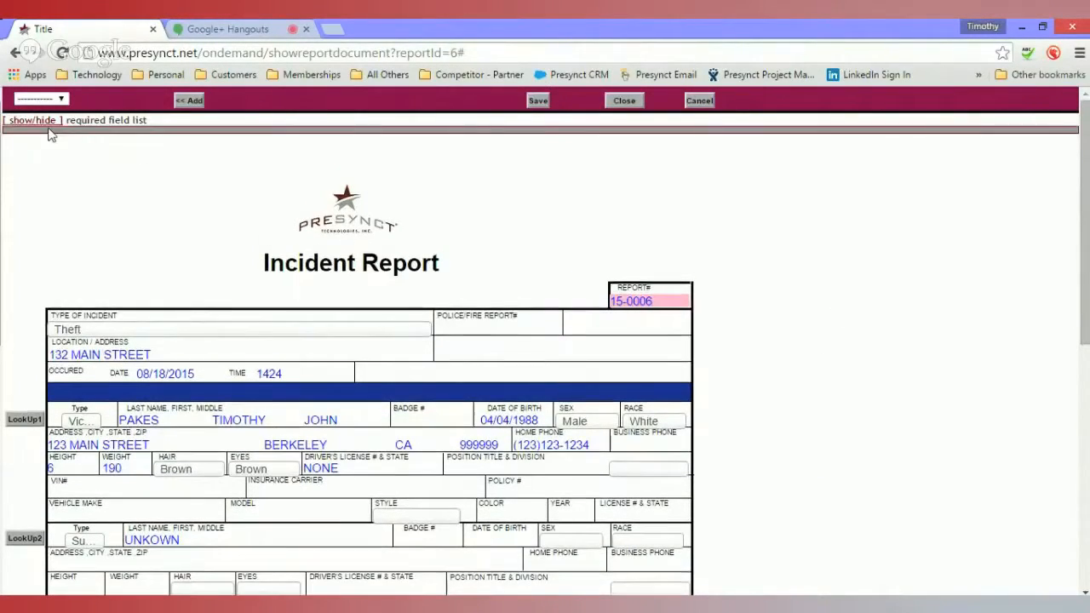
{"action": "left_click", "coordinate": [44, 121]}
{"action": "left_click", "coordinate": [545, 102]}
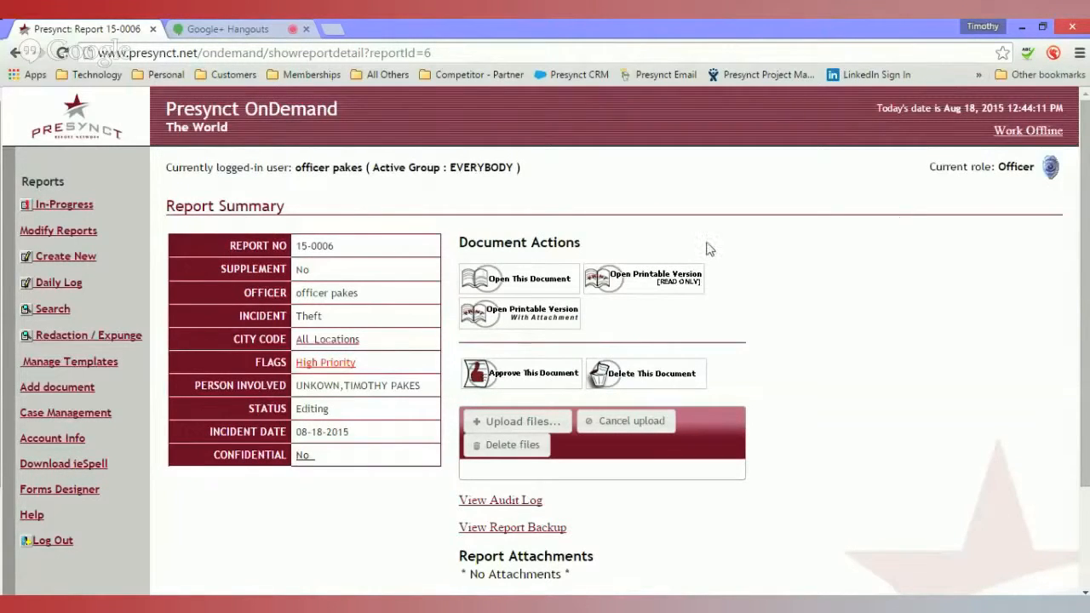
Step: Examine the options offered for the report's flag and its confidential setting, leaving both choices cancelled
{"action": "left_click", "coordinate": [325, 364]}
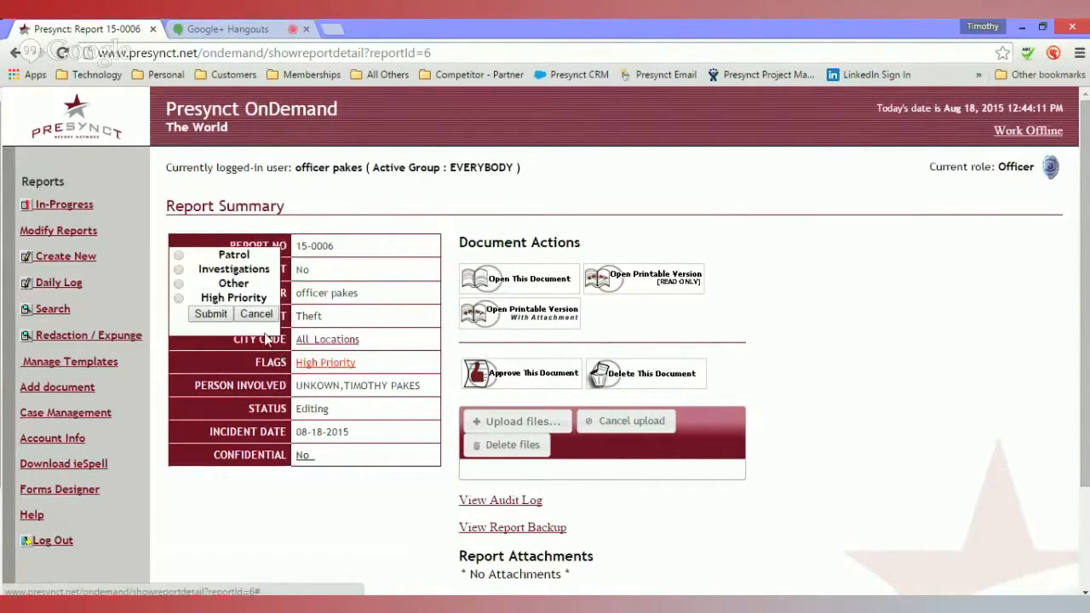
{"action": "left_click", "coordinate": [256, 315]}
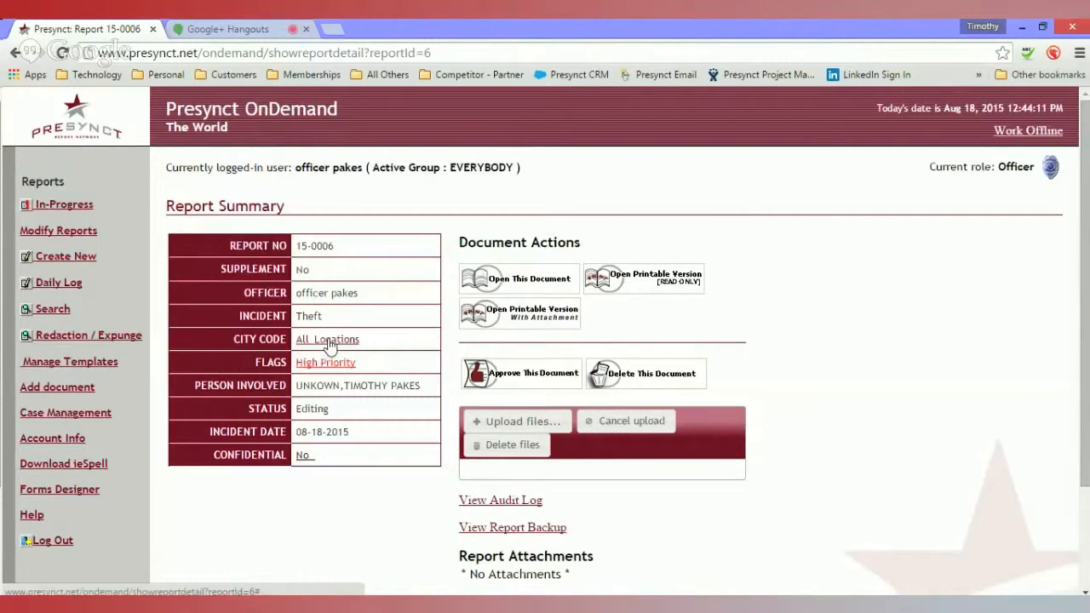
{"action": "left_click", "coordinate": [302, 457]}
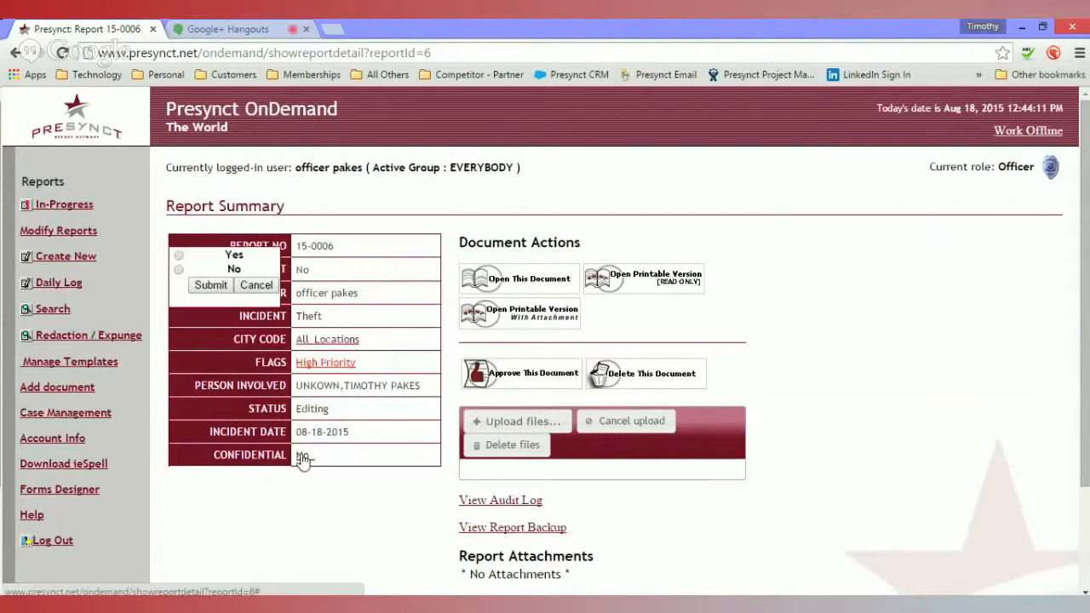
{"action": "left_click", "coordinate": [254, 286]}
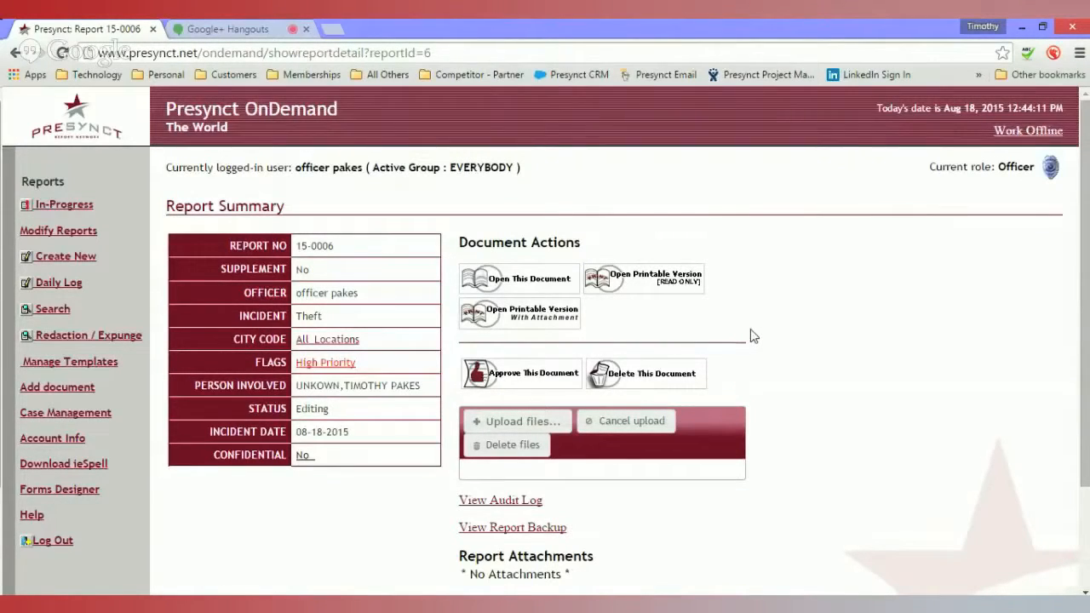
{"action": "scroll", "coordinate": [806, 416], "scroll_direction": "down", "scroll_amount": 1}
{"action": "scroll", "coordinate": [809, 415], "scroll_direction": "up", "scroll_amount": 1}
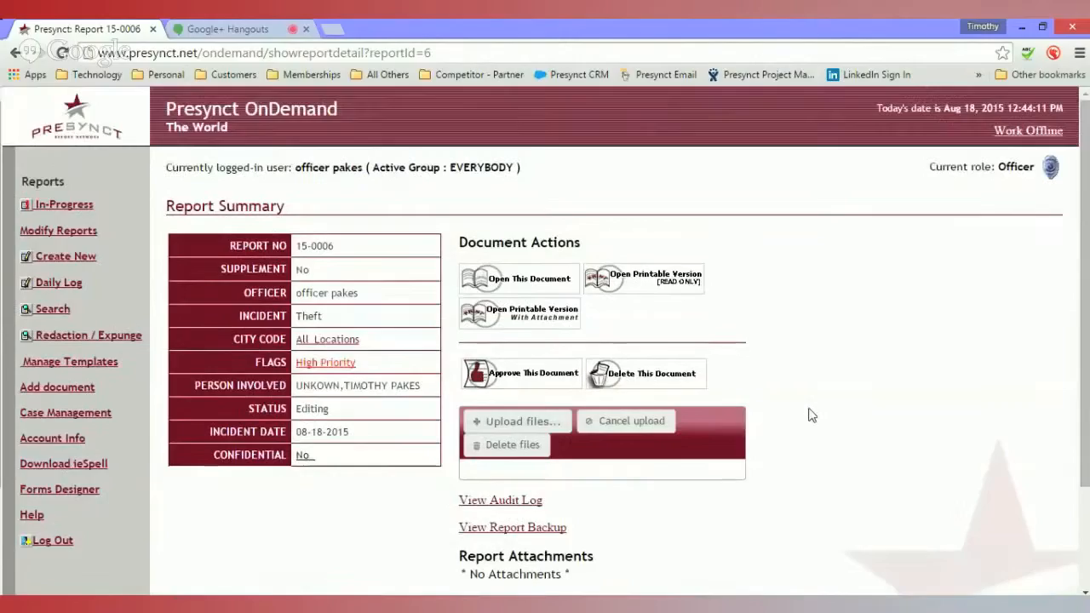
Step: Browse the desktop folders for the image notem8_logo.png and upload it as a report attachment
{"action": "left_click", "coordinate": [517, 423]}
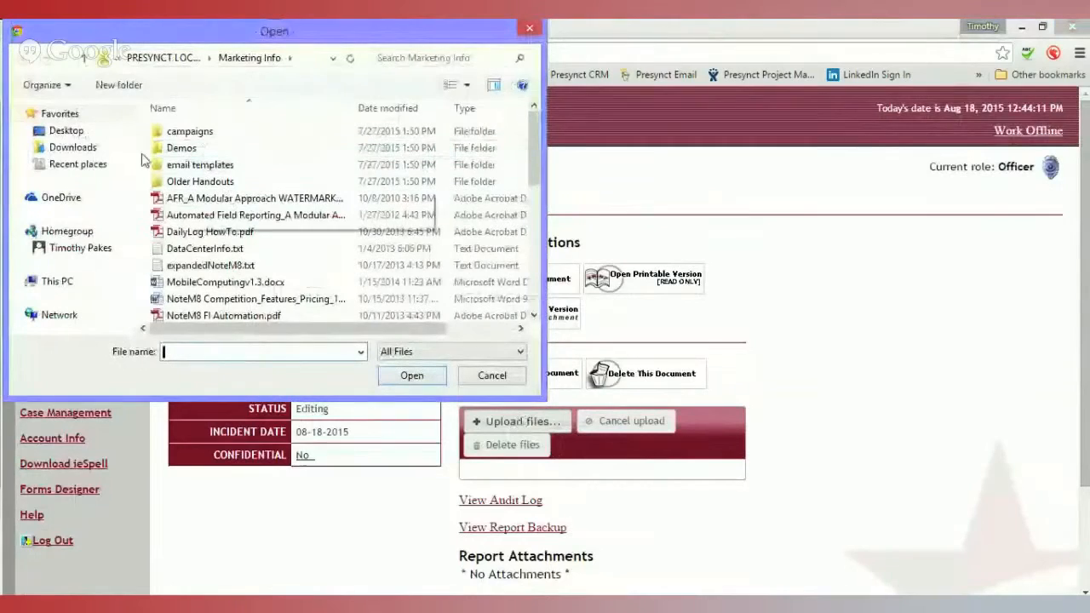
{"action": "left_click", "coordinate": [65, 130]}
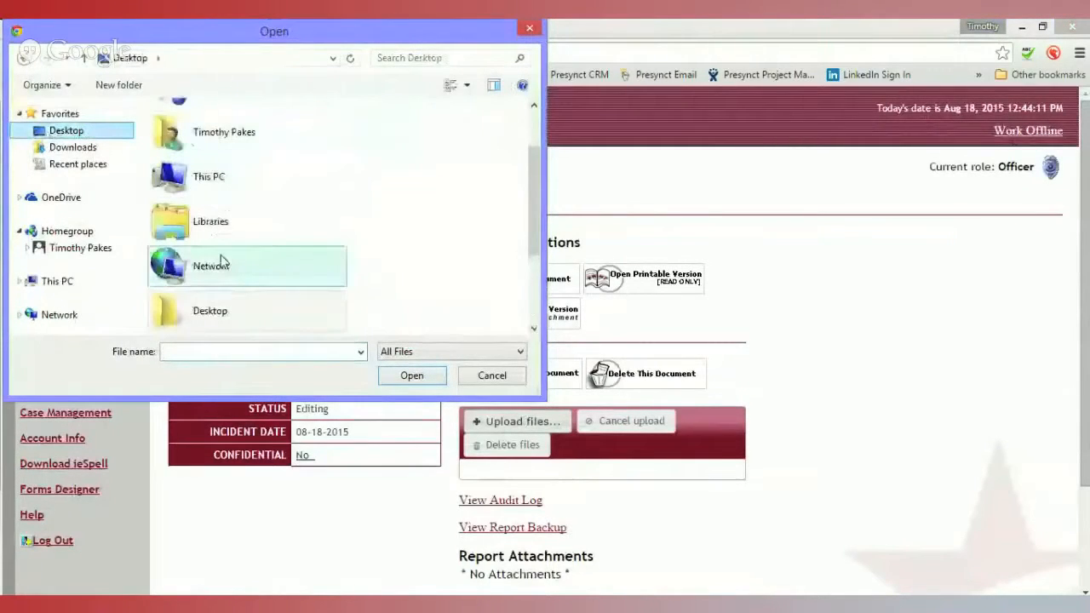
{"action": "double_click", "coordinate": [210, 311]}
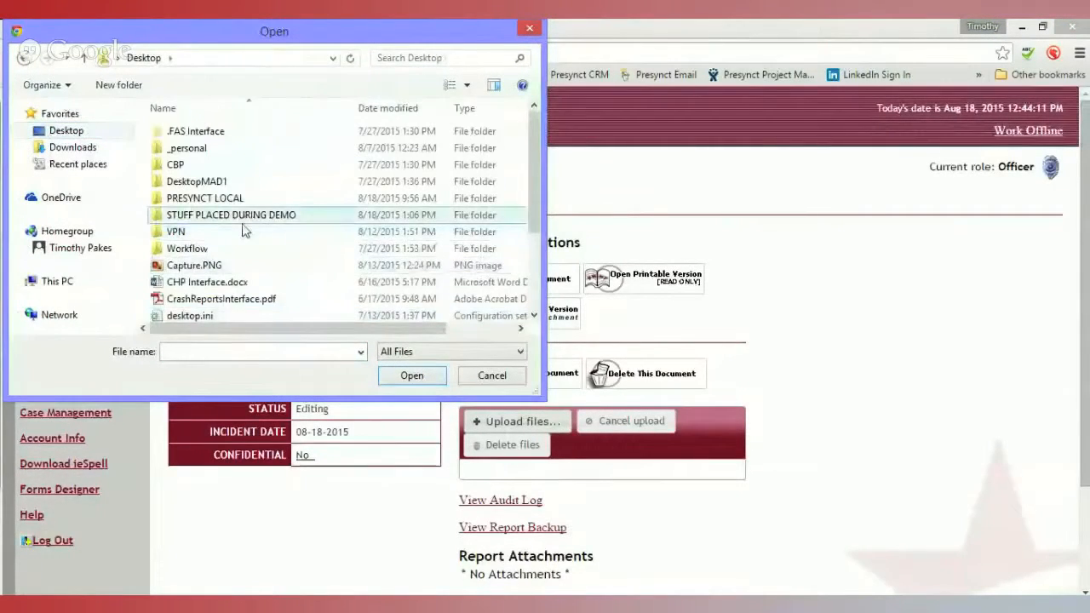
{"action": "double_click", "coordinate": [225, 198]}
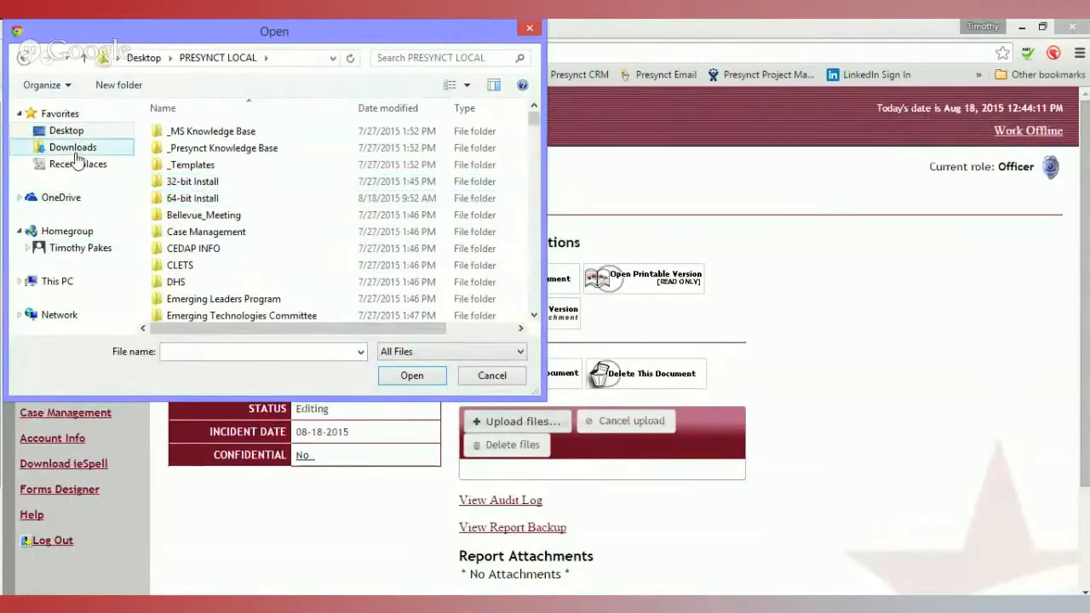
{"action": "scroll", "coordinate": [244, 267], "scroll_direction": "down", "scroll_amount": 5}
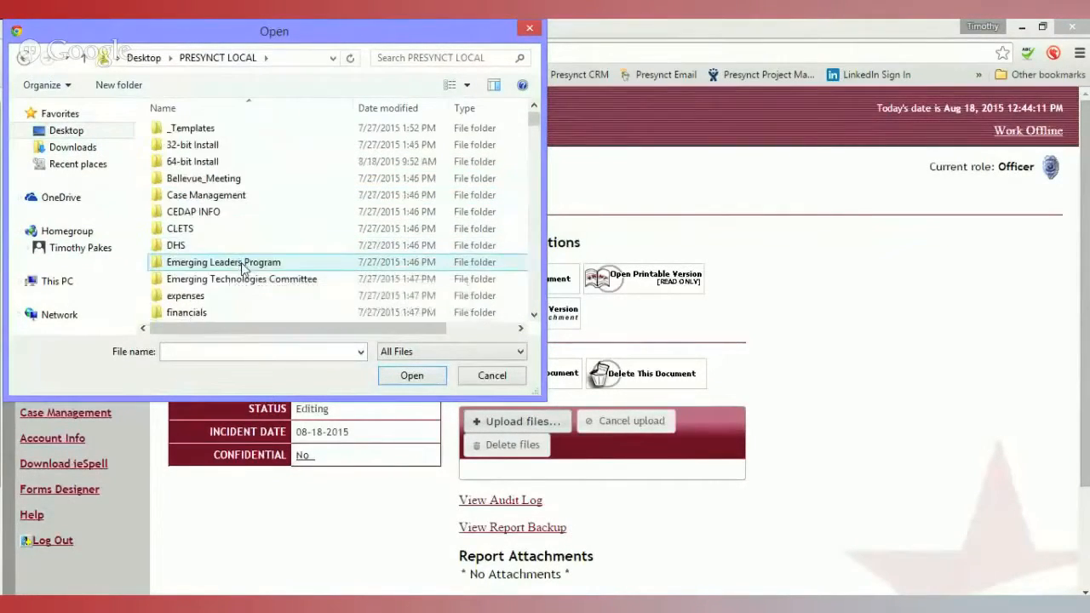
{"action": "scroll", "coordinate": [244, 250], "scroll_direction": "down", "scroll_amount": 15}
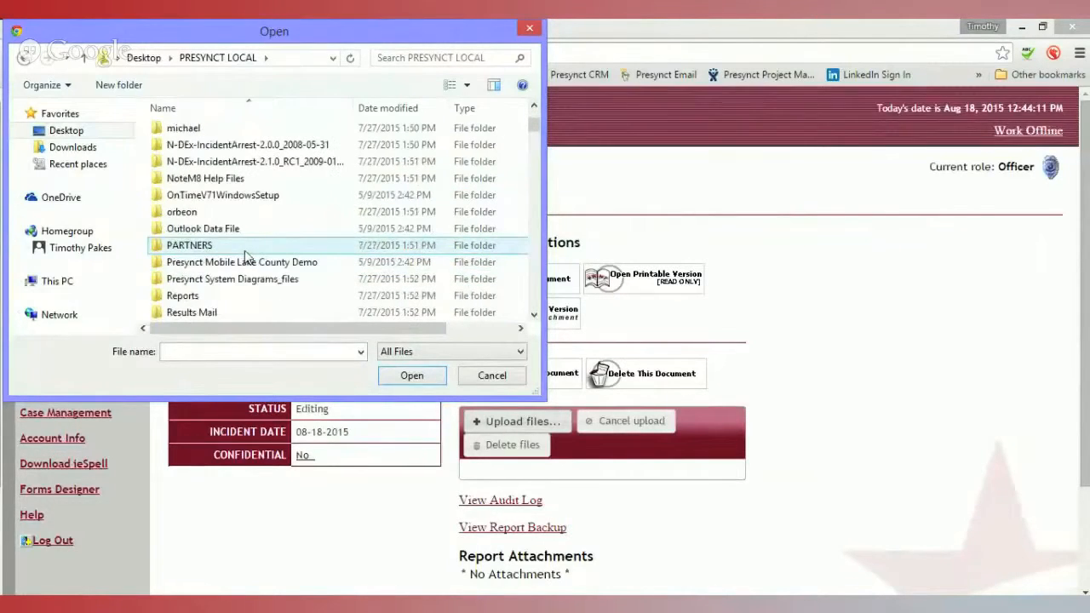
{"action": "left_click", "coordinate": [86, 131]}
{"action": "scroll", "coordinate": [340, 281], "scroll_direction": "down", "scroll_amount": 3}
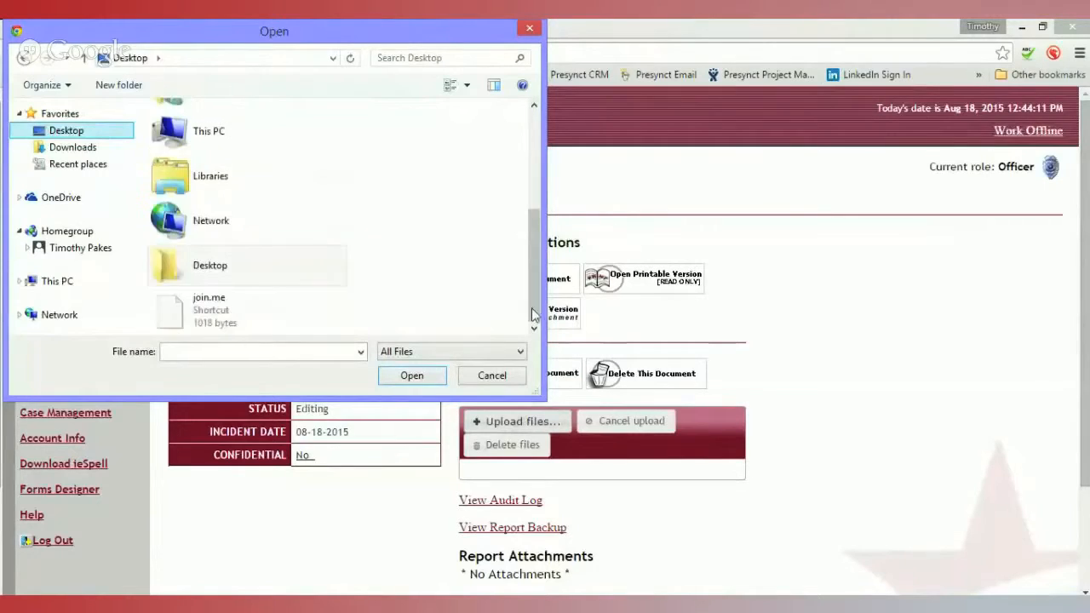
{"action": "left_click", "coordinate": [223, 269]}
{"action": "double_click", "coordinate": [223, 271]}
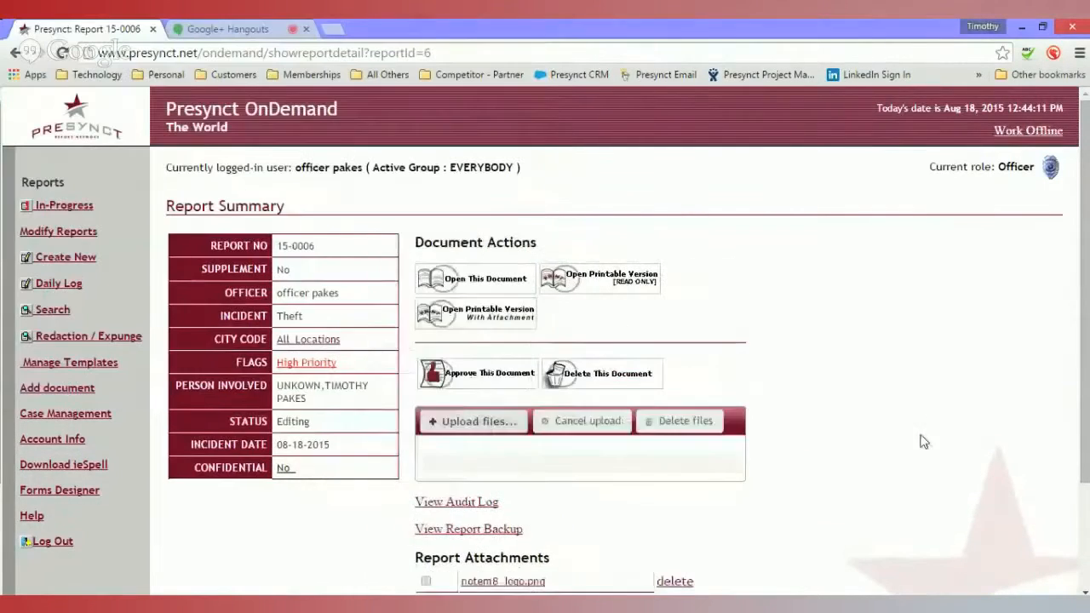
Step: Approve the report with the comment "RELATE ANY NOTES OR QUESTION TO MY SUPERVISOR, I CAN WRITE THOSE INHERE....."
{"action": "scroll", "coordinate": [896, 451], "scroll_direction": "down", "scroll_amount": 2}
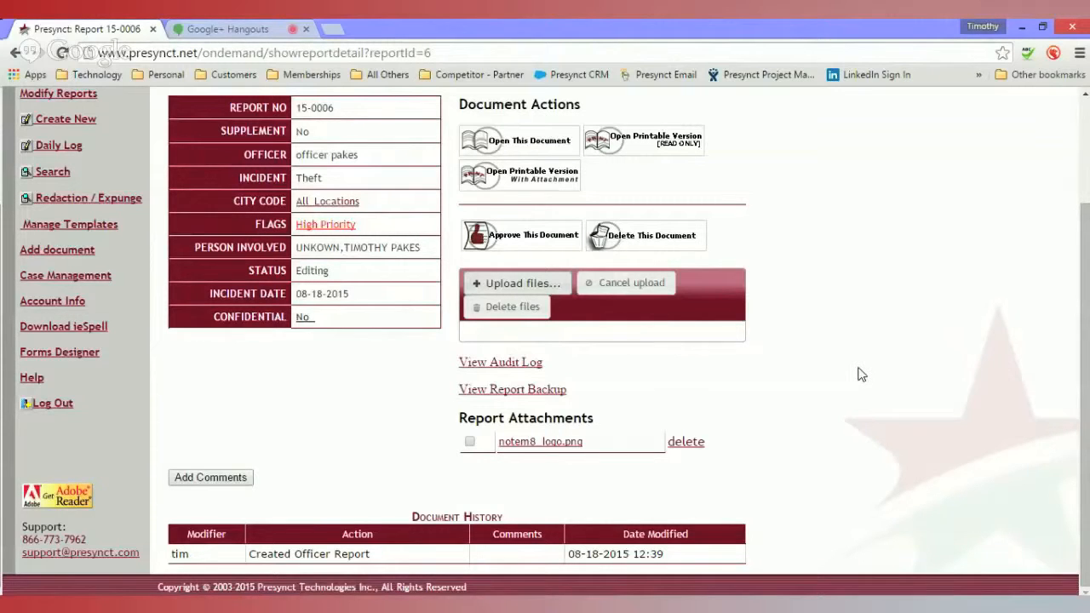
{"action": "left_click", "coordinate": [522, 244]}
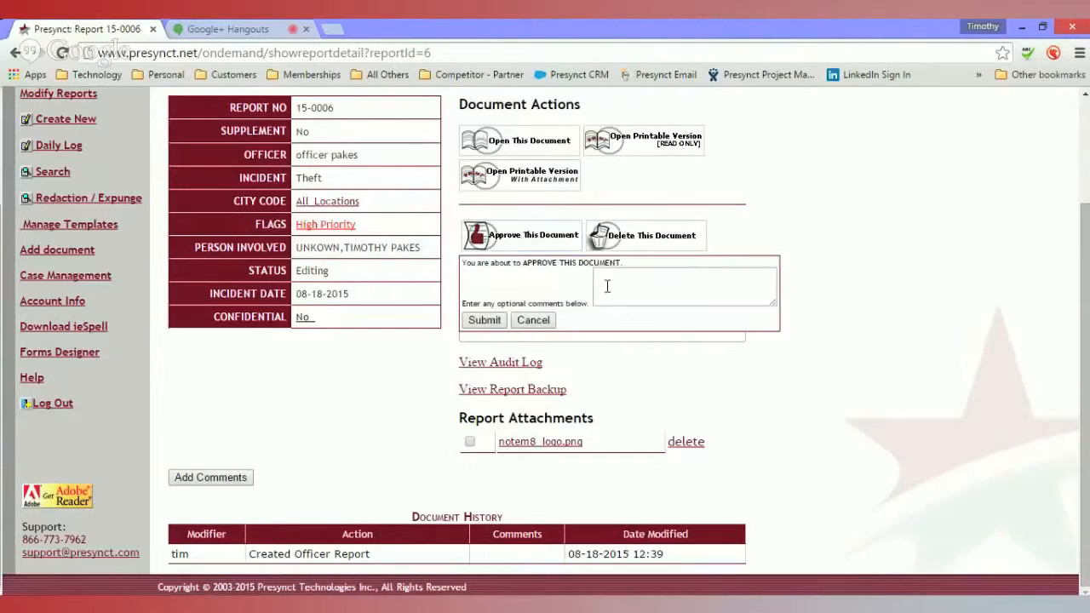
{"action": "left_click", "coordinate": [617, 280]}
{"action": "type", "text": "RELATE AN"}
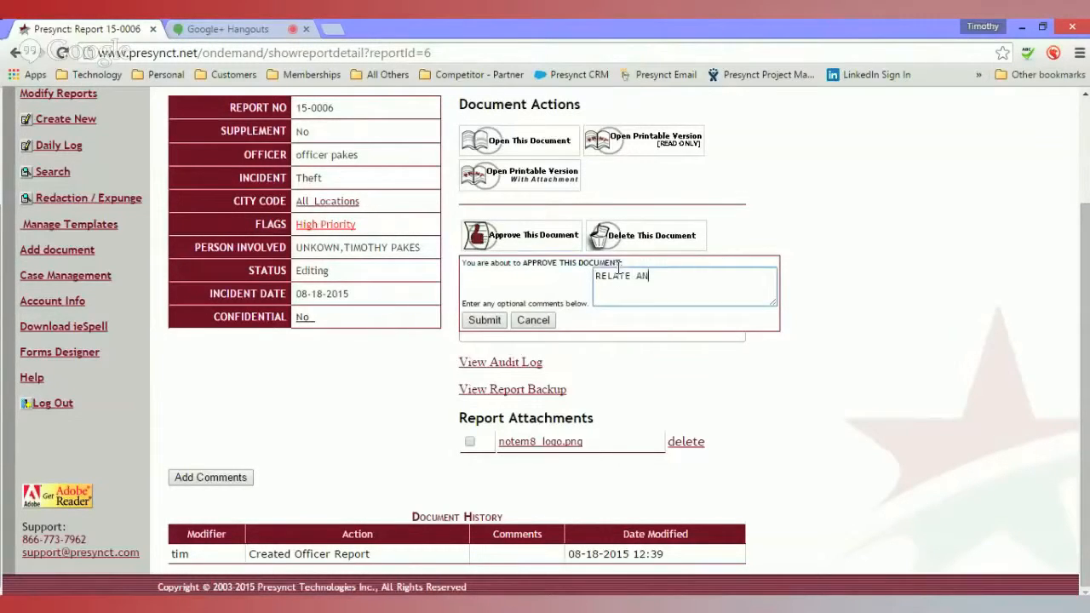
{"action": "type", "text": "Y NOTES OR QUESTION TO M"}
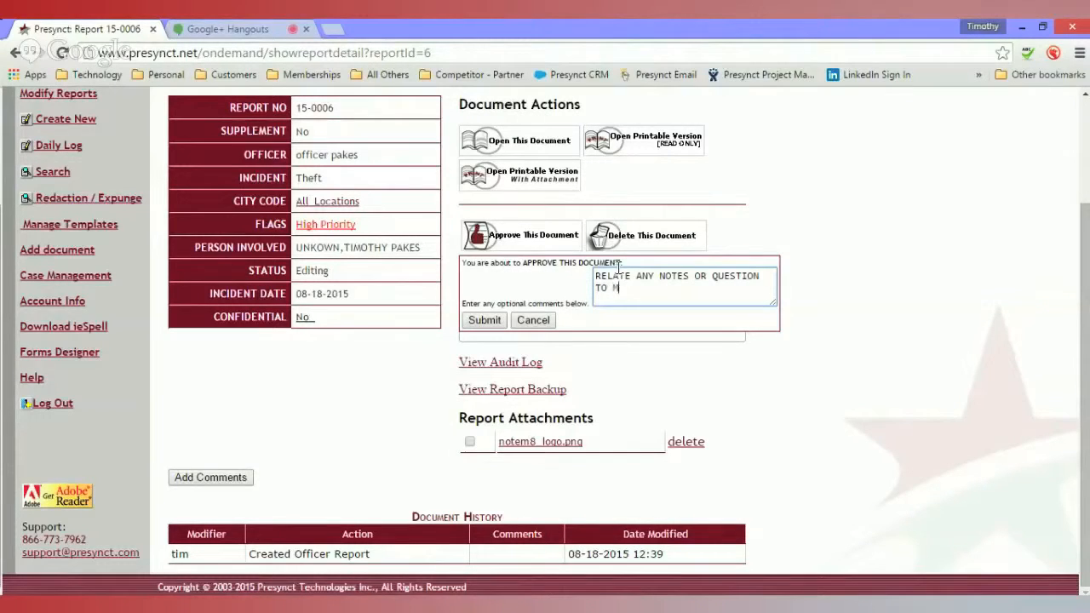
{"action": "type", "text": "Y SUPERVISOR, I CAN WRITE THOSE INHER"}
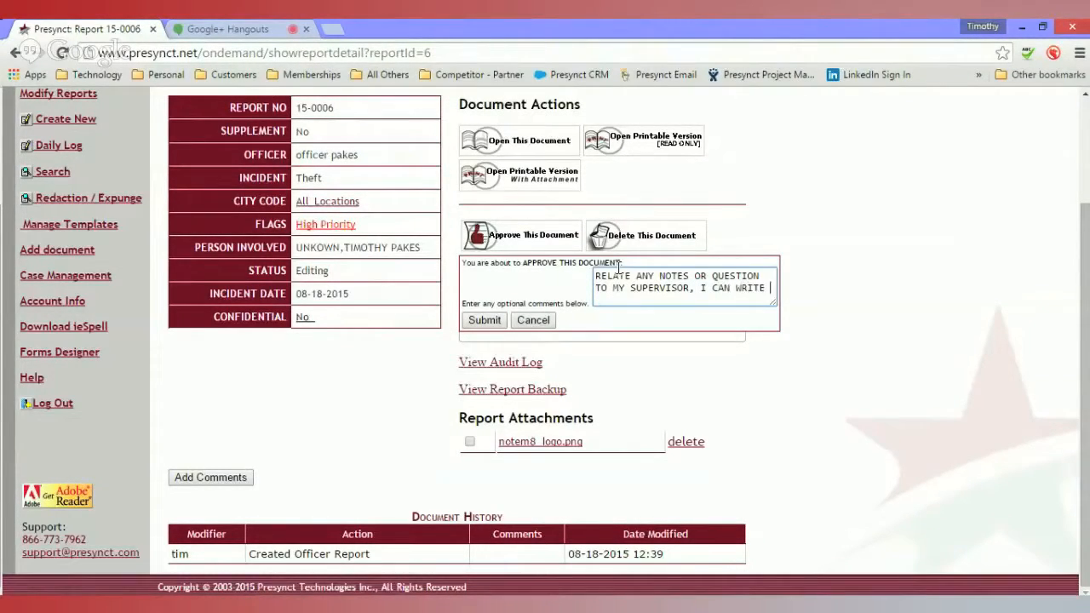
{"action": "type", "text": "E....."}
{"action": "left_click", "coordinate": [478, 324]}
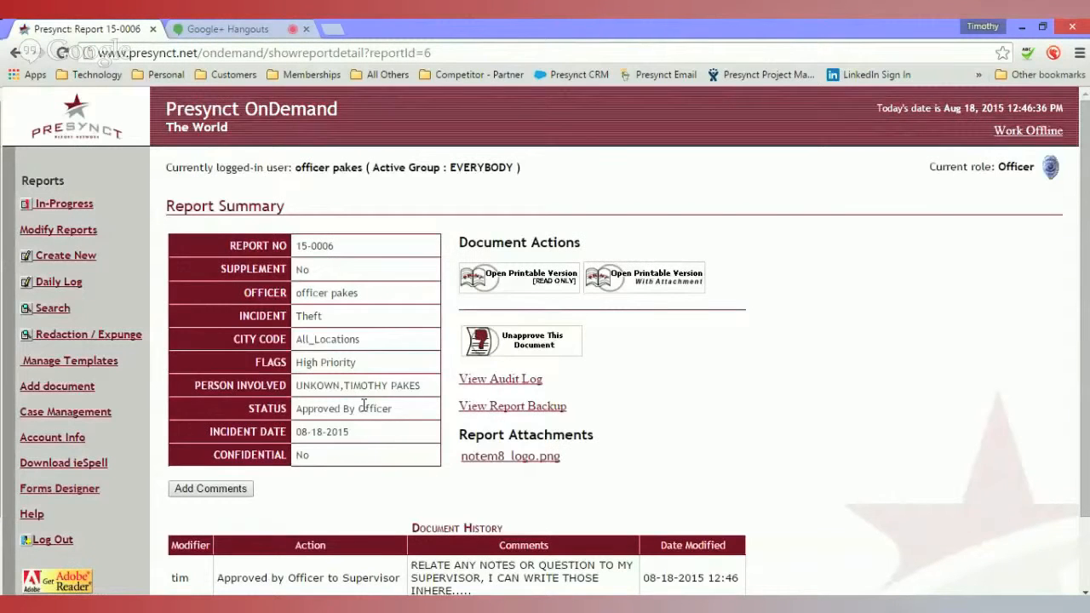
Step: Review the report's status and the approval comment recorded in the document history
{"action": "double_click", "coordinate": [364, 406]}
{"action": "double_click", "coordinate": [363, 406]}
{"action": "left_click_drag", "start_coordinate": [298, 409], "coordinate": [355, 408]}
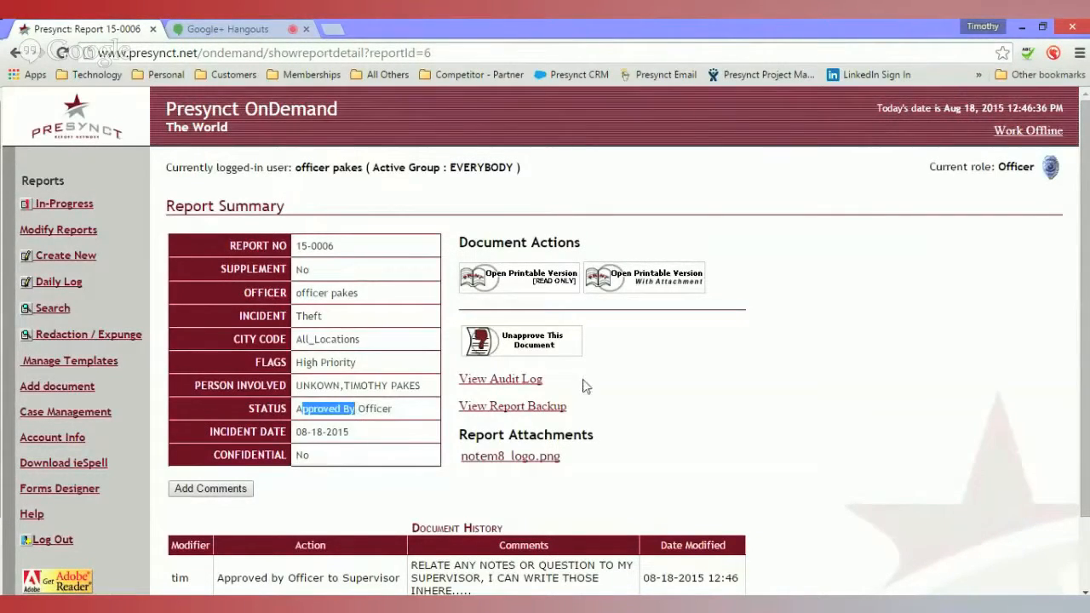
{"action": "scroll", "coordinate": [927, 412], "scroll_direction": "down", "scroll_amount": 1}
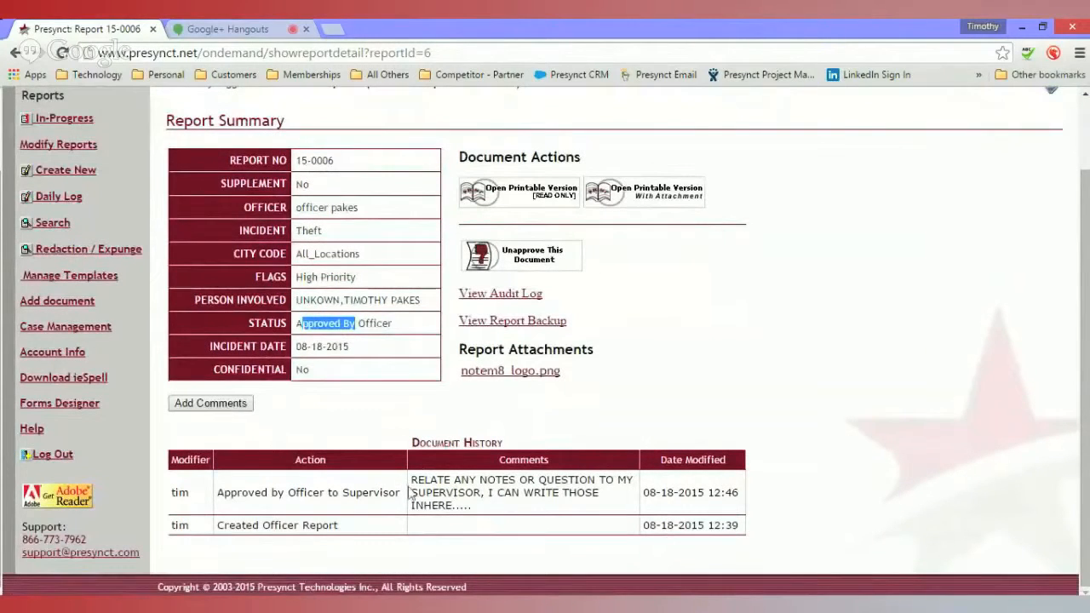
{"action": "left_click_drag", "start_coordinate": [412, 480], "coordinate": [491, 508]}
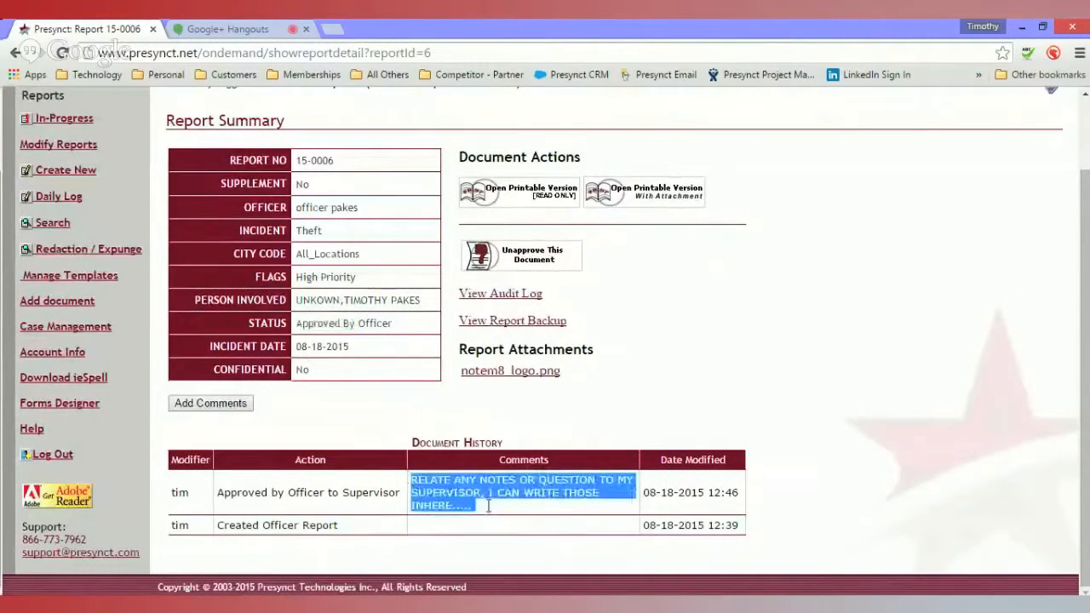
{"action": "left_click_drag", "start_coordinate": [412, 442], "coordinate": [504, 441]}
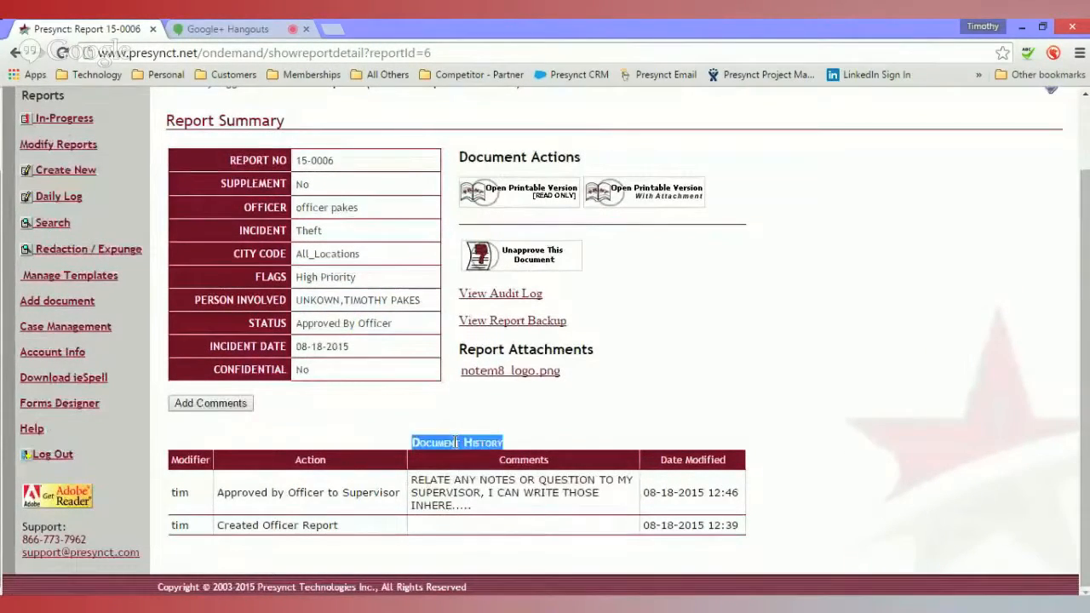
{"action": "left_click", "coordinate": [615, 415]}
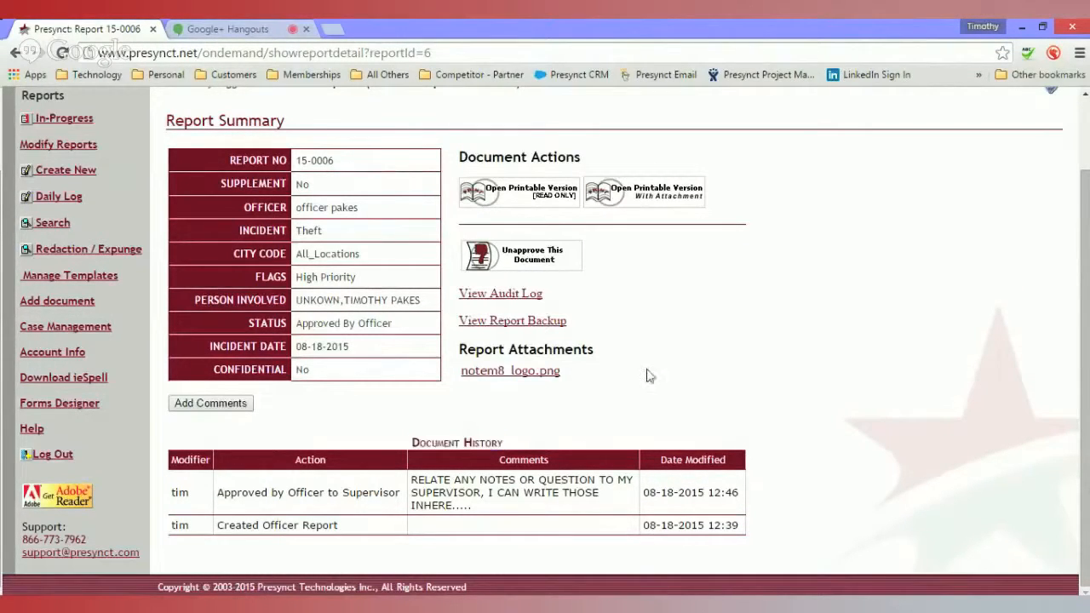